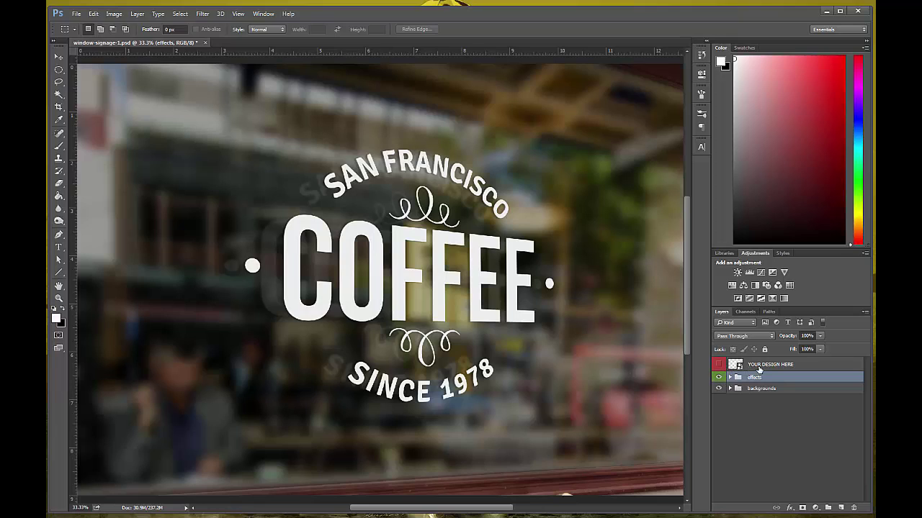
# - Expand the backgrounds group and hide all its layers one by one, from bg7 and Layer 1 down to bg1
pyautogui.click(730, 389)
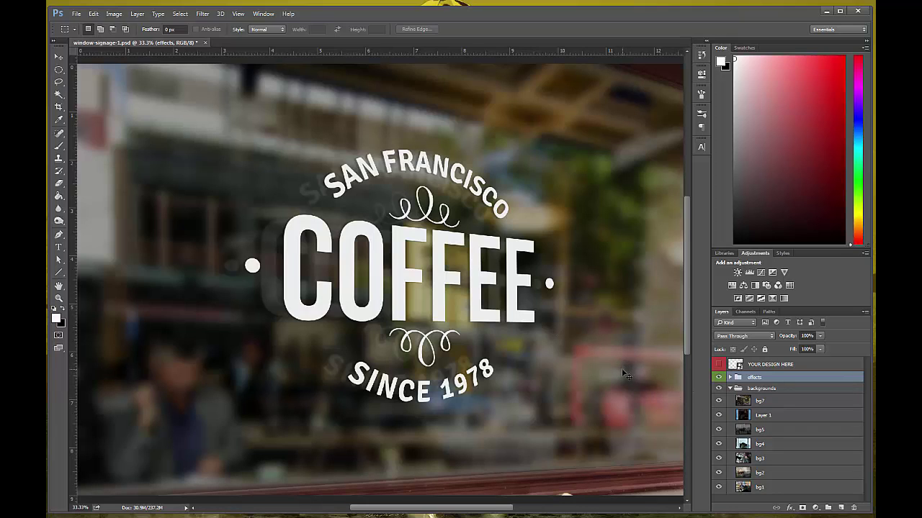
pyautogui.hotkey('ctrl', '-')
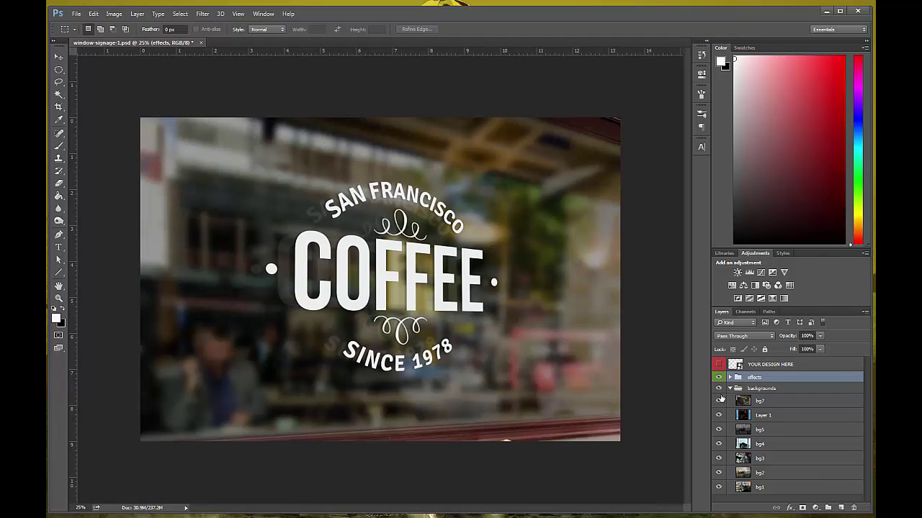
pyautogui.click(717, 401)
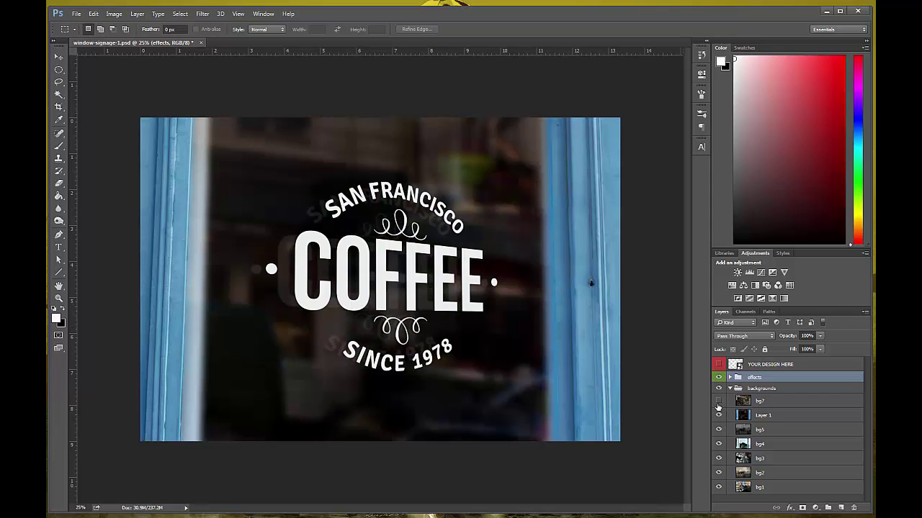
pyautogui.click(718, 416)
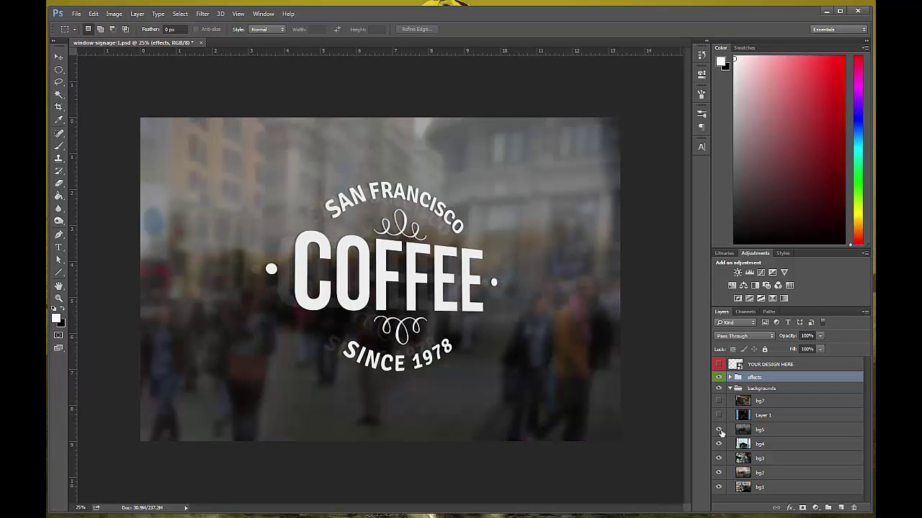
pyautogui.click(718, 430)
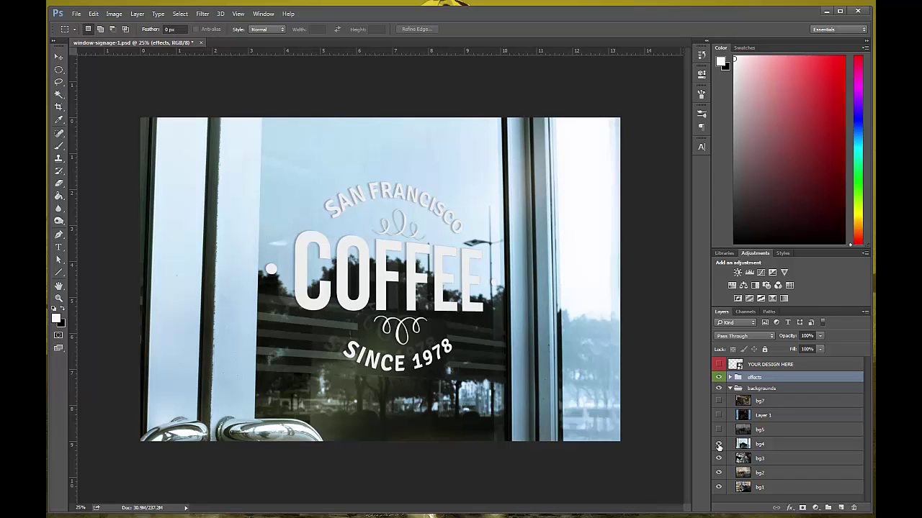
pyautogui.click(718, 444)
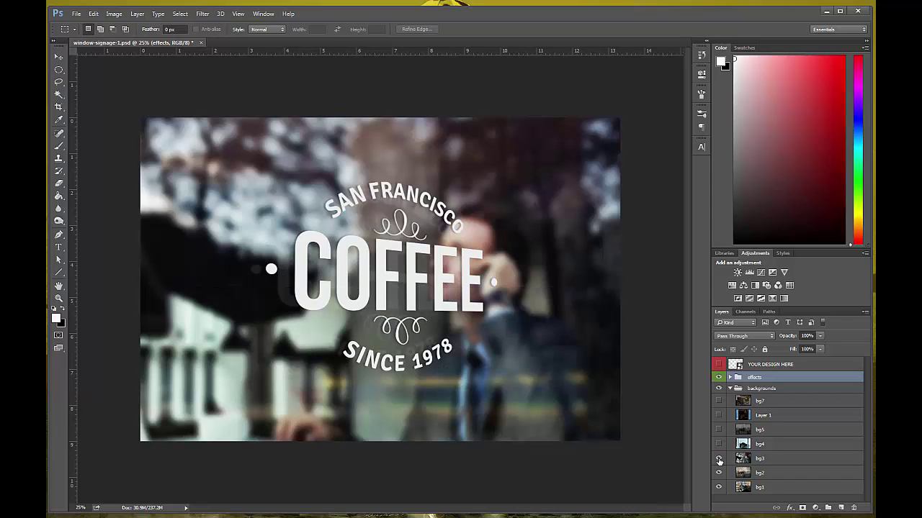
pyautogui.click(718, 458)
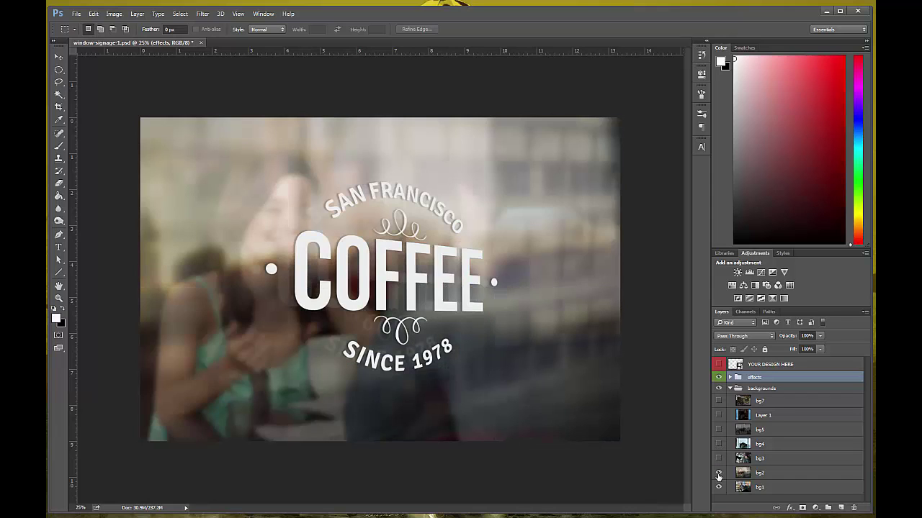
pyautogui.click(718, 473)
pyautogui.click(718, 487)
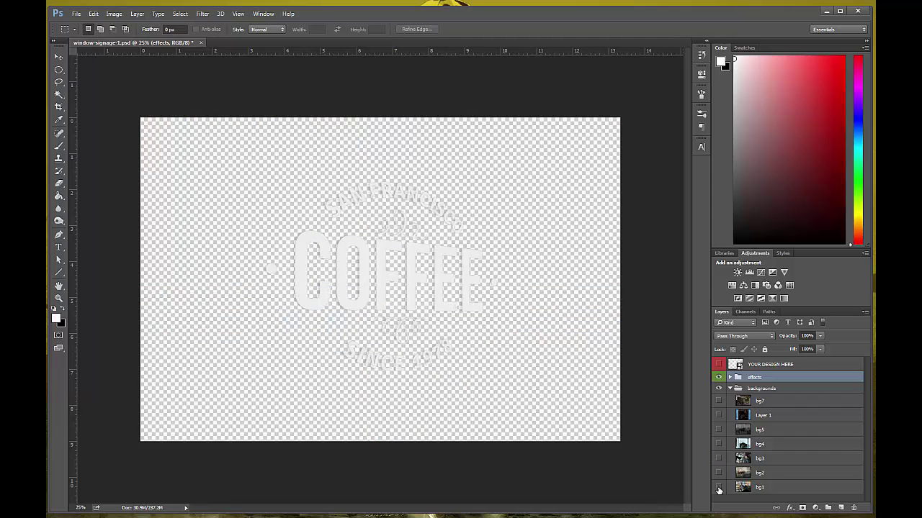
# - Place the image looking_at_small_cabin_in_snow_reflected_in_window from the art/textures folder as an embedded layer directly above bg7
pyautogui.click(765, 401)
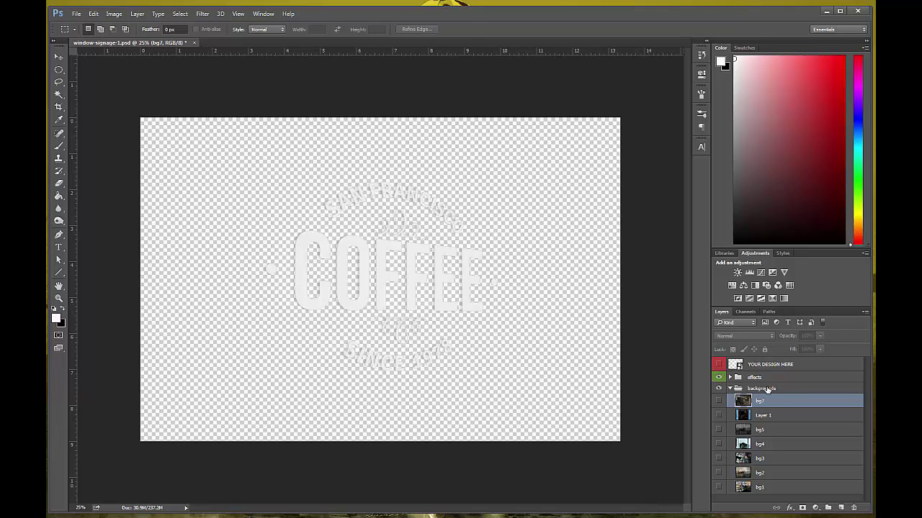
pyautogui.click(76, 13)
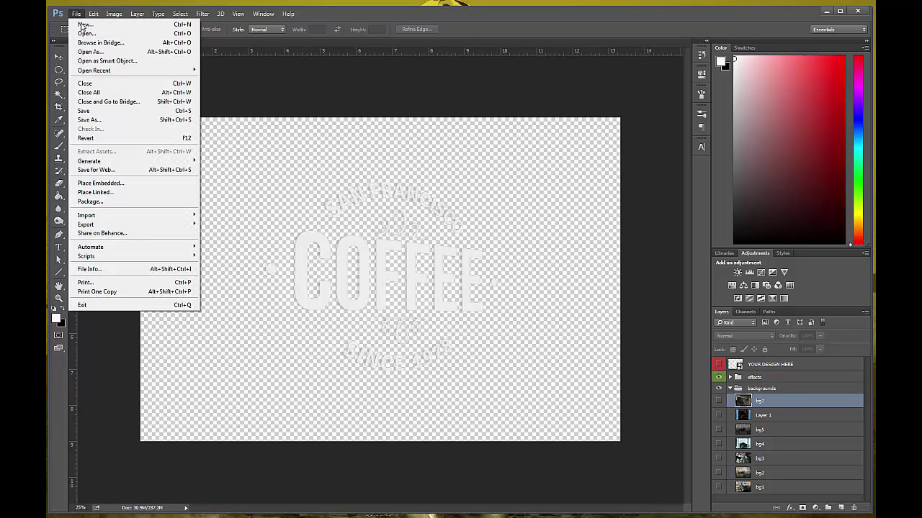
pyautogui.click(102, 183)
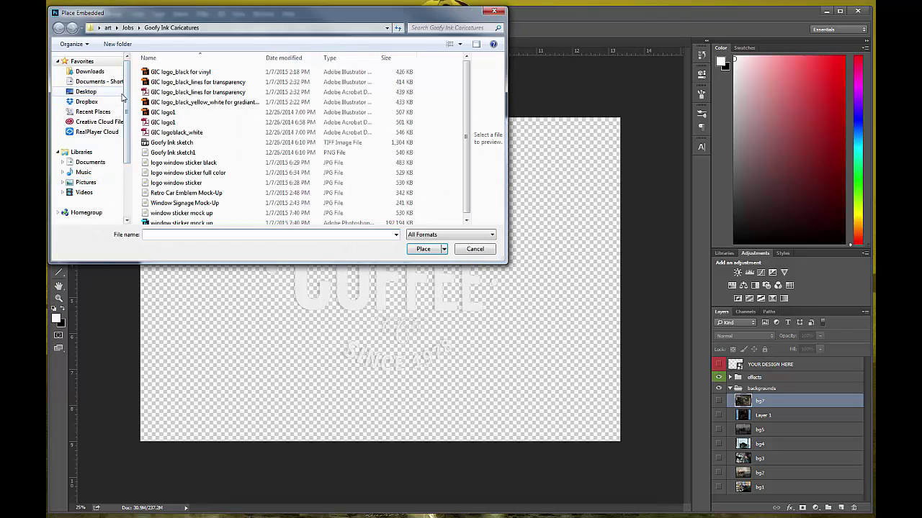
pyautogui.scroll(-1, 128, 81)
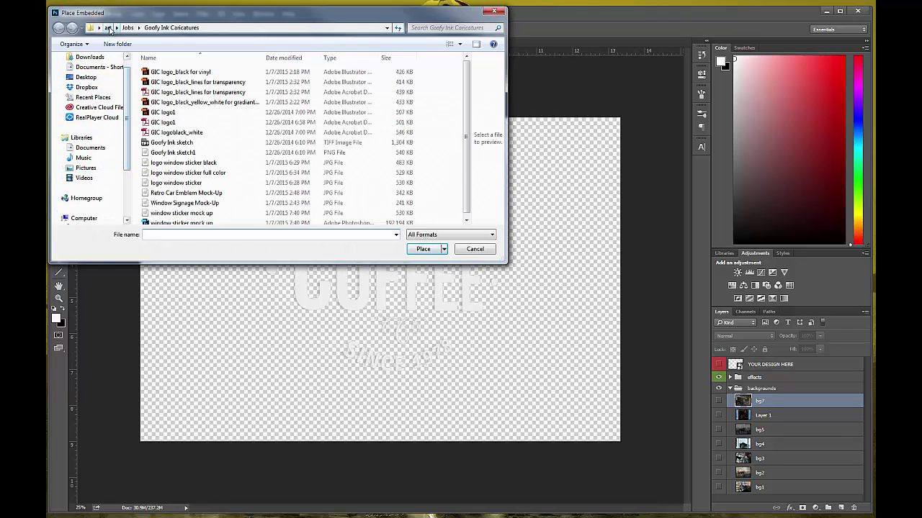
pyautogui.click(108, 28)
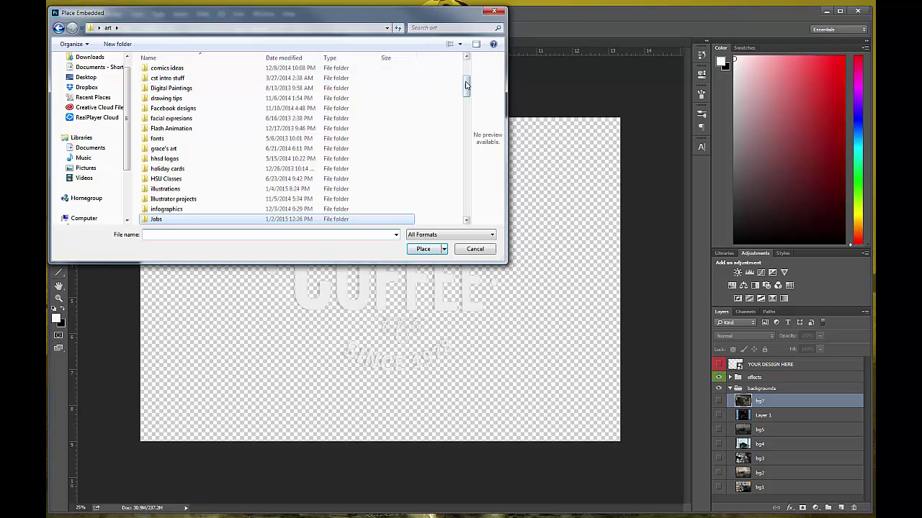
pyautogui.moveTo(466, 87); pyautogui.dragTo(467, 131)
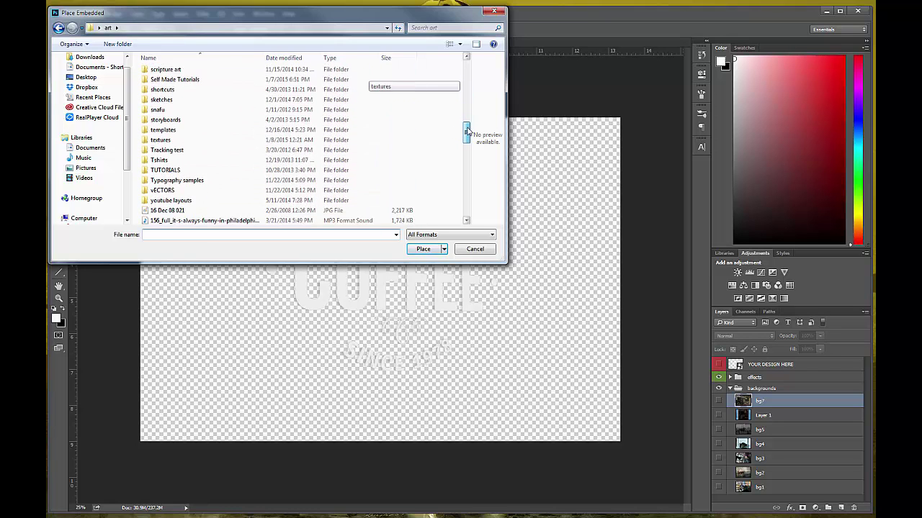
pyautogui.doubleClick(164, 141)
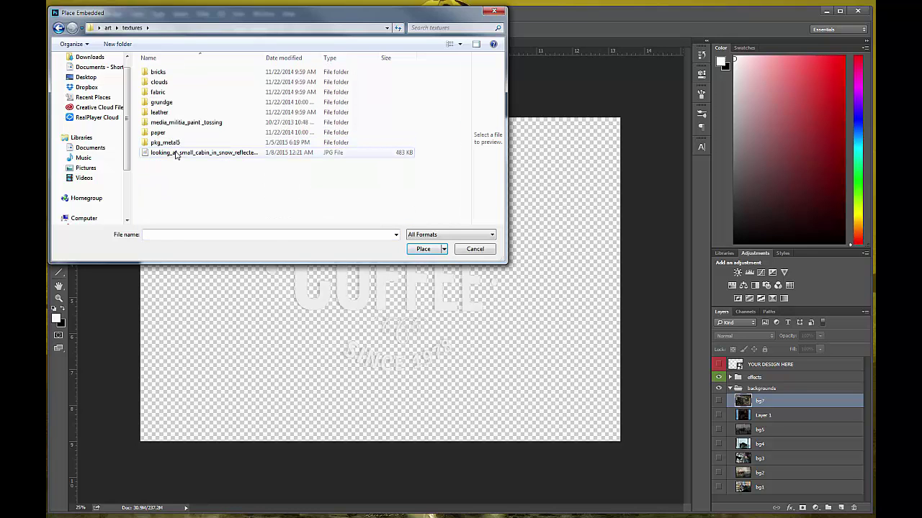
pyautogui.click(175, 154)
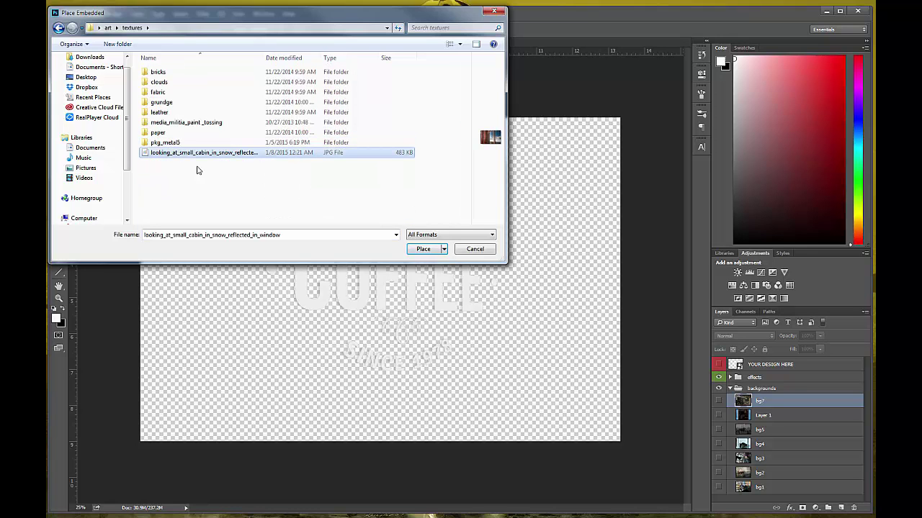
pyautogui.click(425, 249)
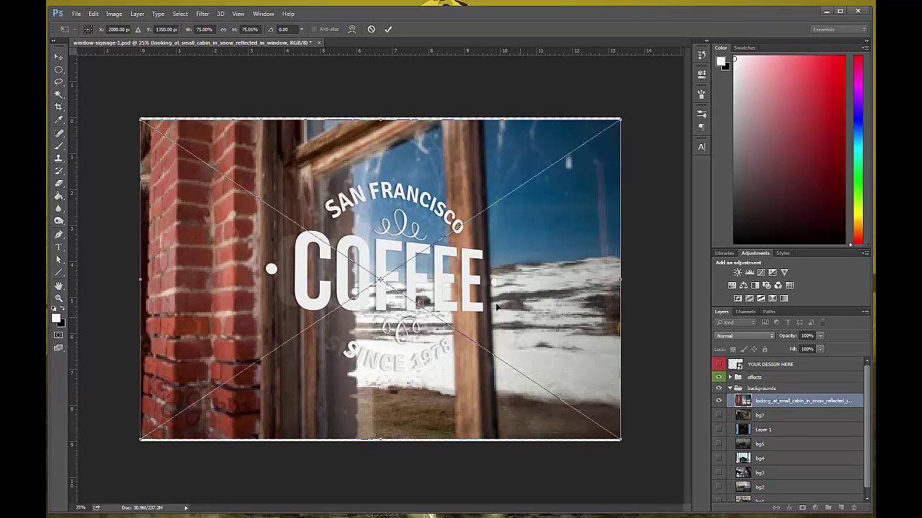
# - Flip the placed cabin window image horizontally
pyautogui.click(77, 14)
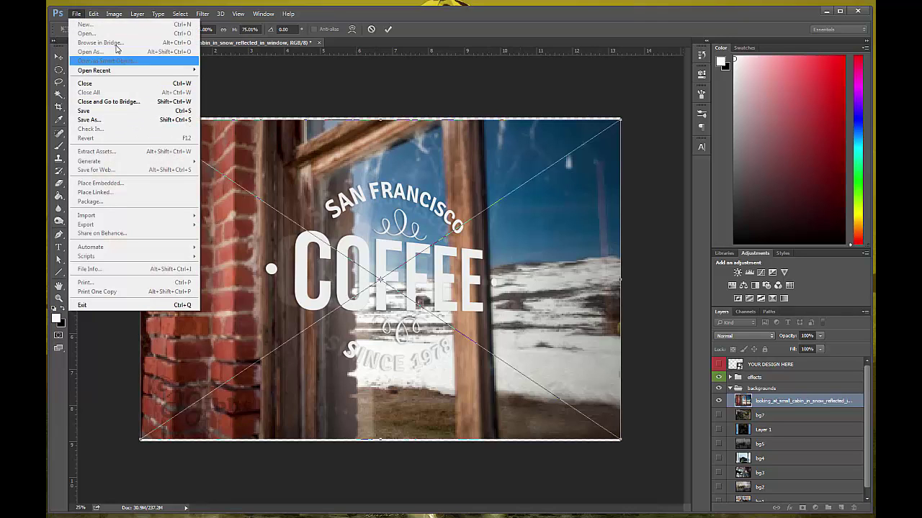
pyautogui.click(94, 13)
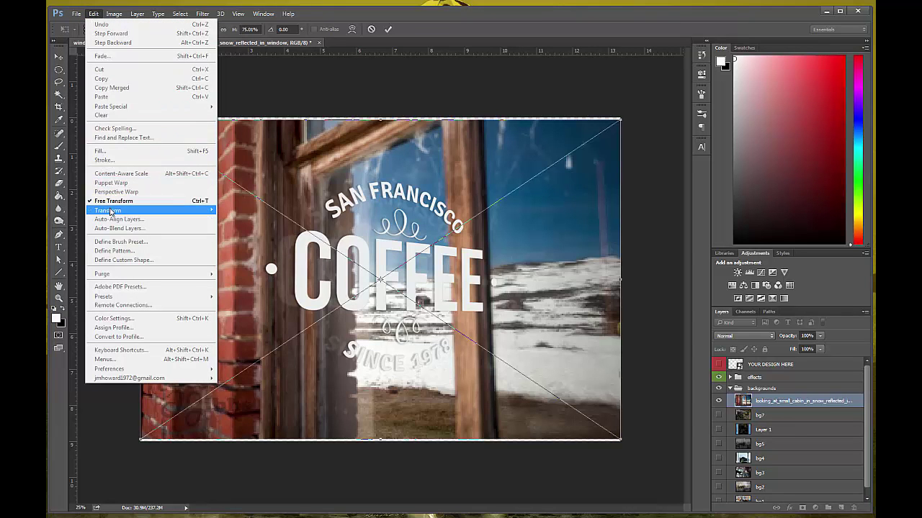
pyautogui.moveTo(104, 210)
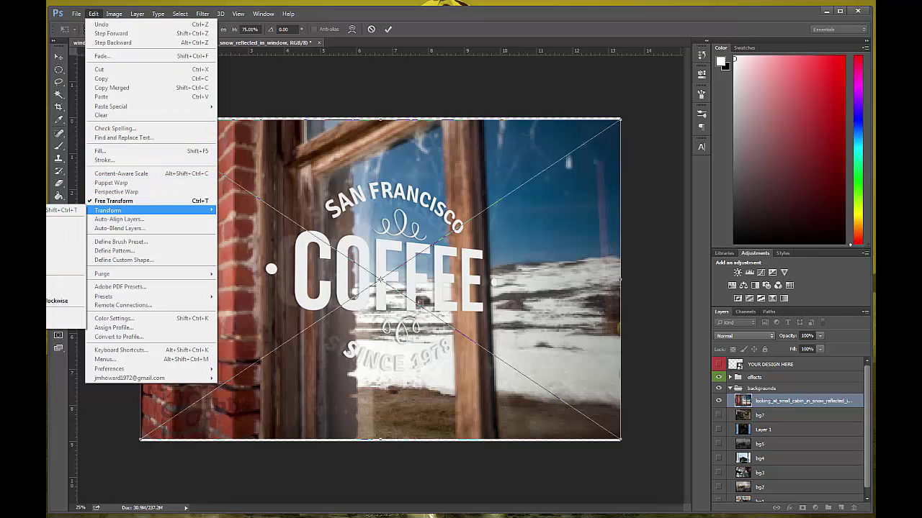
pyautogui.click(65, 314)
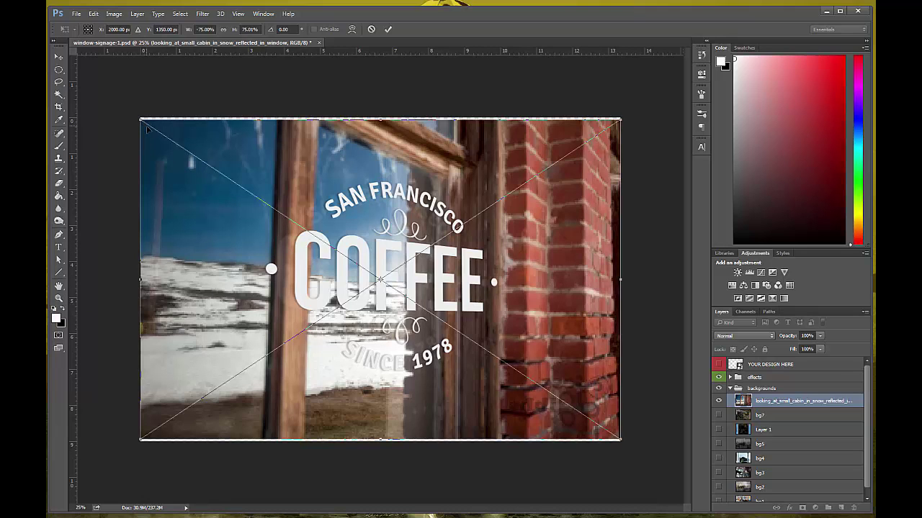
# - Enlarge the cabin window image proportionally to about 151% and reposition it so the window pane sits behind the coffee logo
pyautogui.hotkey('ctrl', '-')
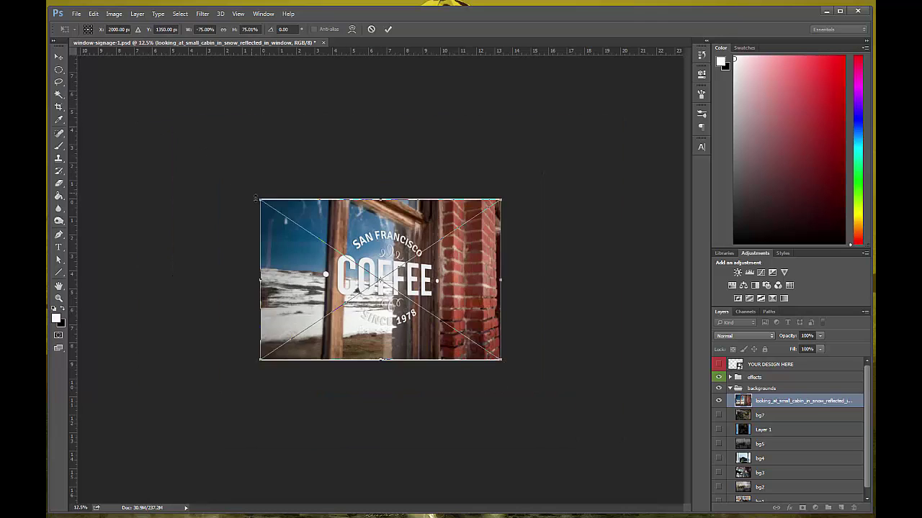
pyautogui.moveTo(260, 200); pyautogui.dragTo(153, 128)
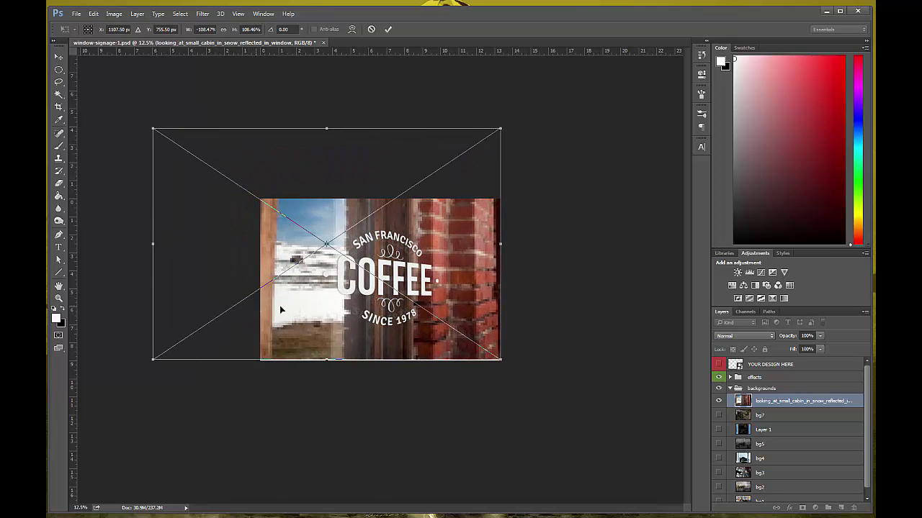
pyautogui.moveTo(310, 316); pyautogui.dragTo(347, 310)
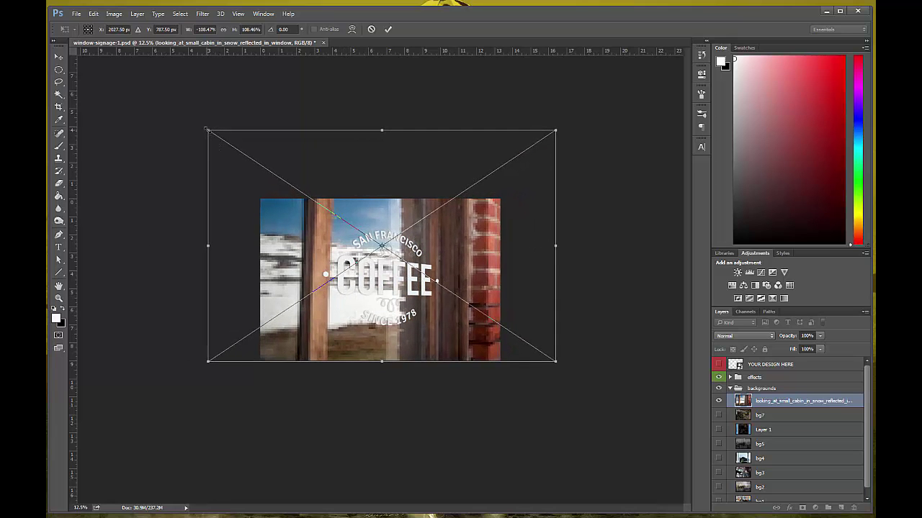
pyautogui.moveTo(206, 129); pyautogui.dragTo(145, 87)
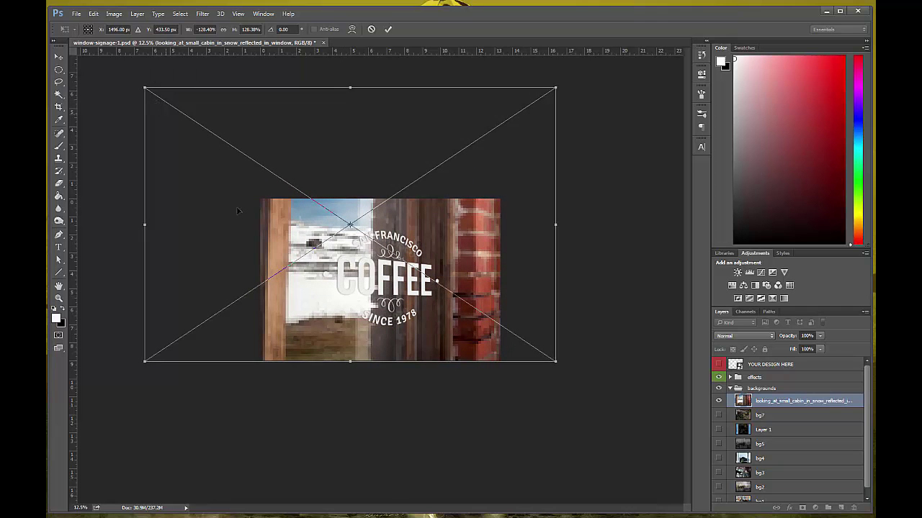
pyautogui.moveTo(314, 319); pyautogui.dragTo(325, 286)
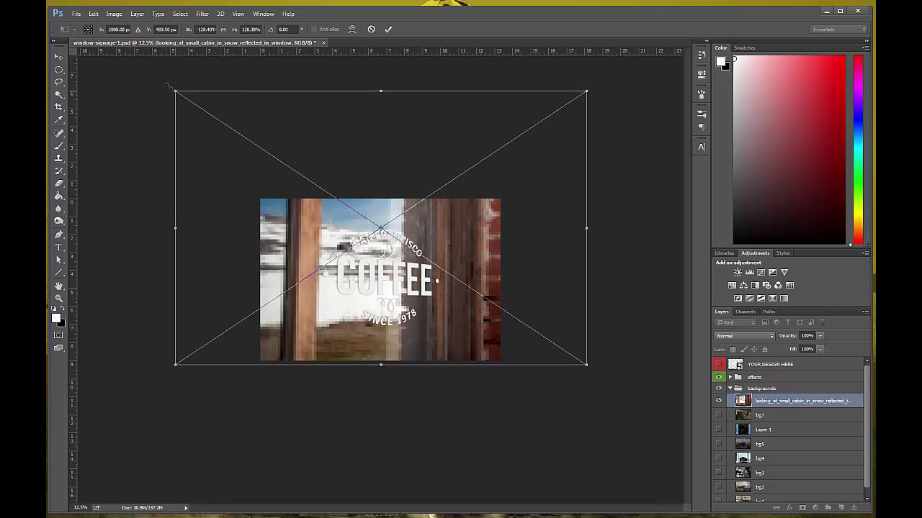
pyautogui.moveTo(168, 86); pyautogui.dragTo(108, 46)
pyautogui.moveTo(319, 315); pyautogui.dragTo(357, 321)
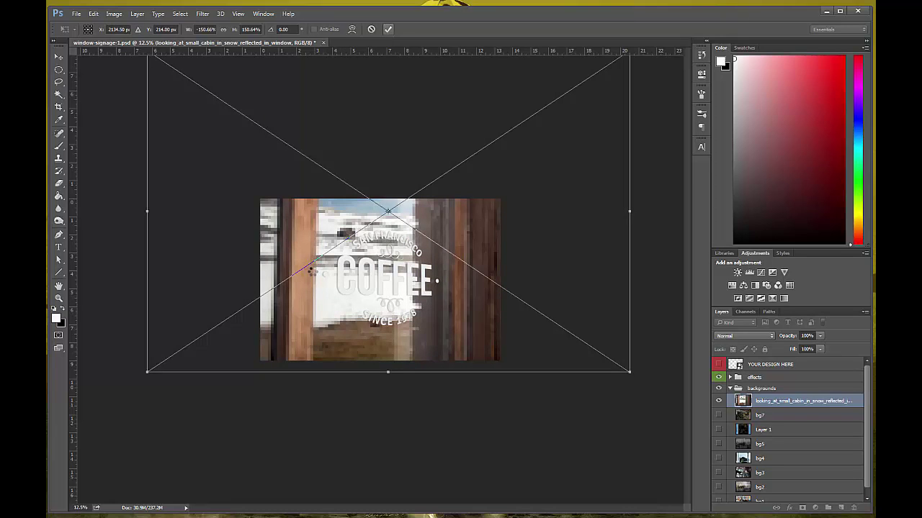
pyautogui.press('Return')
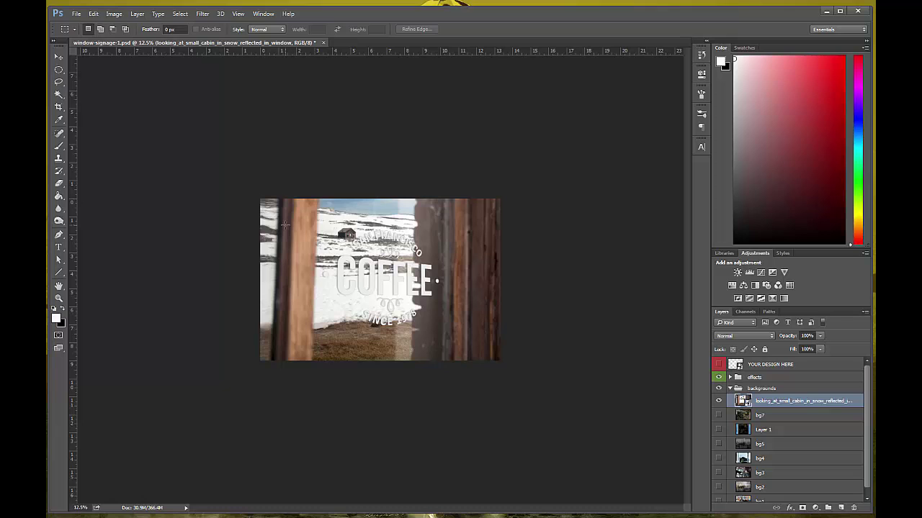
# - Hide the cabin window image, show the bg7 background again, and collapse the backgrounds group
pyautogui.click(717, 401)
pyautogui.click(718, 416)
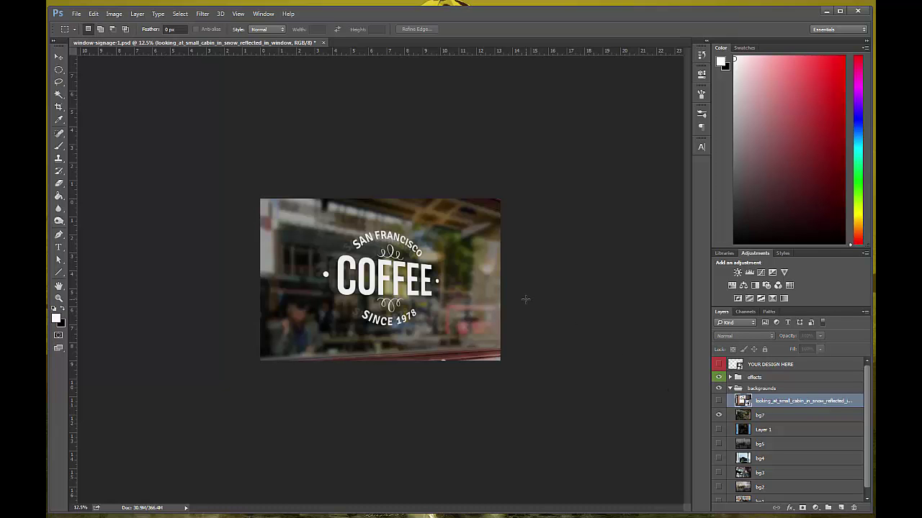
pyautogui.hotkey('ctrl', '+')
pyautogui.hotkey('ctrl', '+')
pyautogui.hotkey('ctrl', '+')
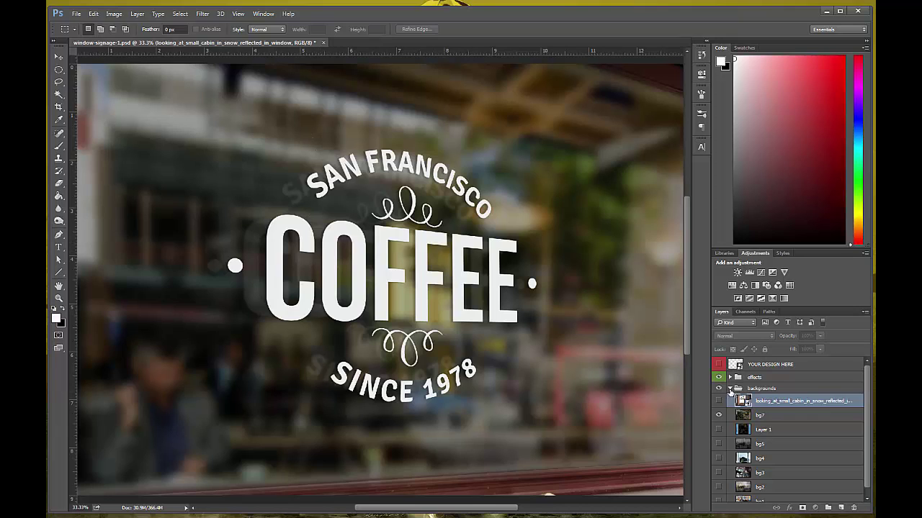
pyautogui.click(730, 389)
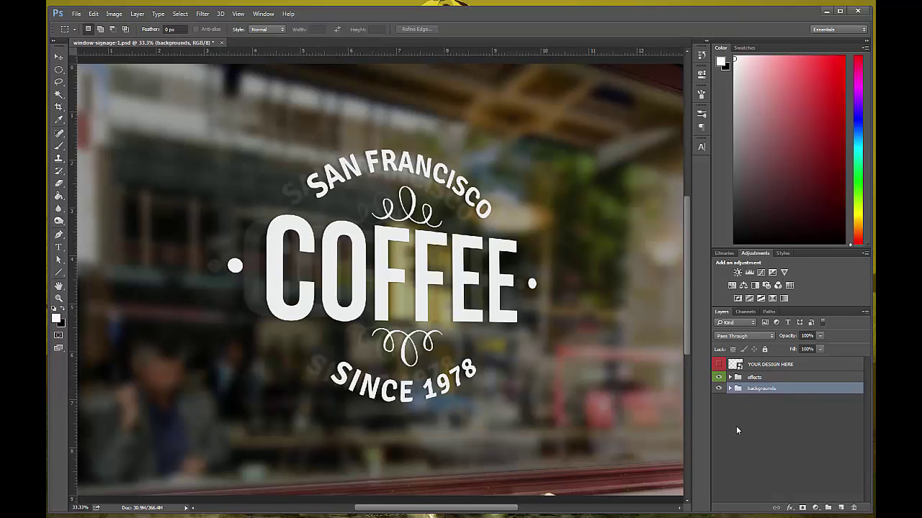
pyautogui.doubleClick(756, 366)
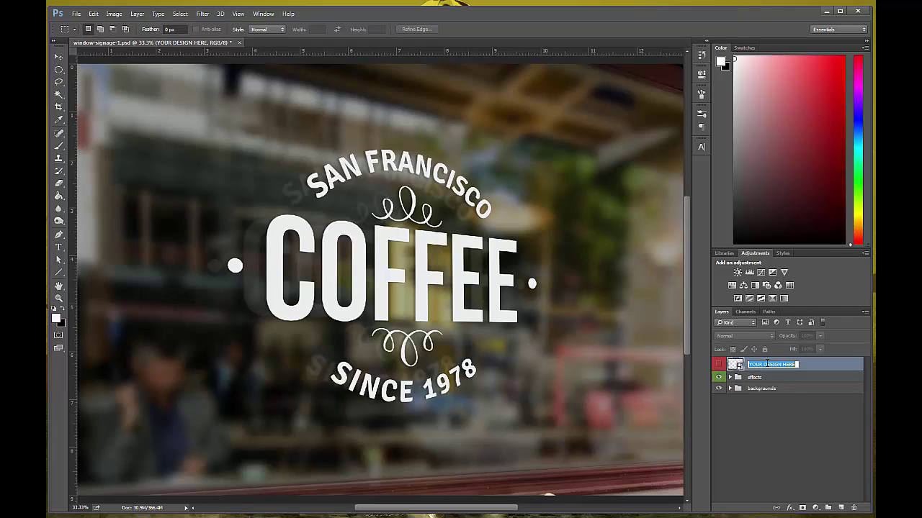
pyautogui.click(799, 421)
pyautogui.click(803, 365)
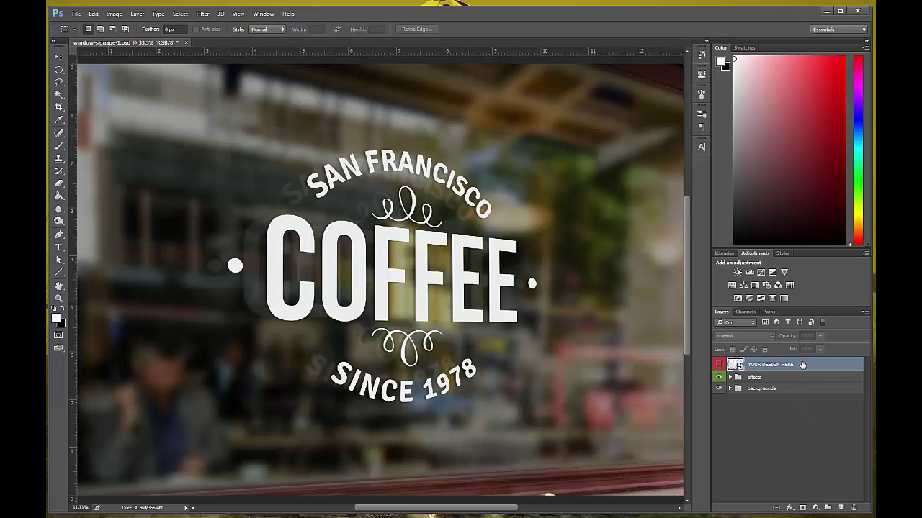
pyautogui.doubleClick(802, 365)
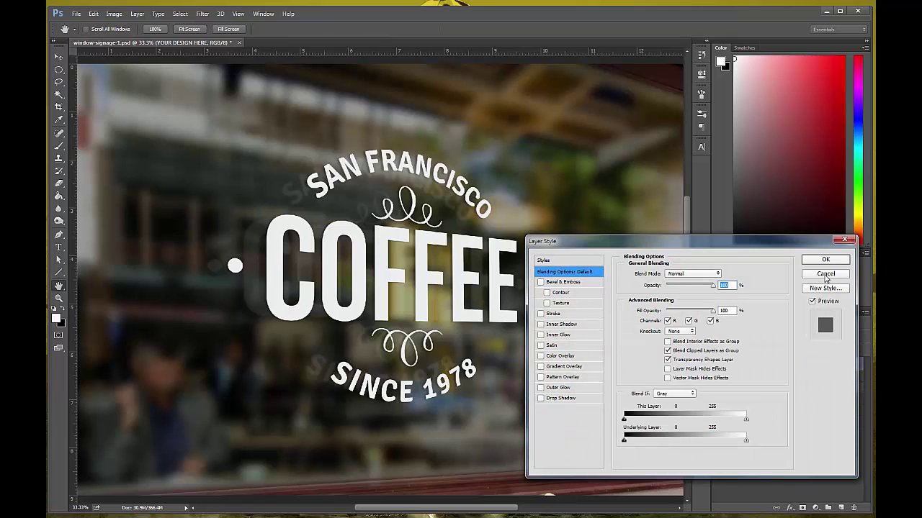
pyautogui.click(825, 274)
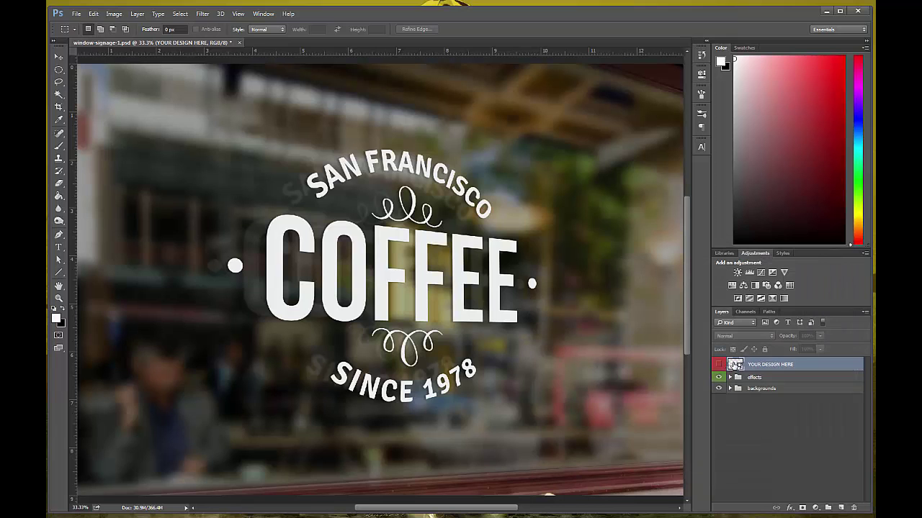
# - Open the contents of the YOUR DESIGN HERE smart object and select only its topmost layer, Vector Smart Object copy
pyautogui.doubleClick(734, 365)
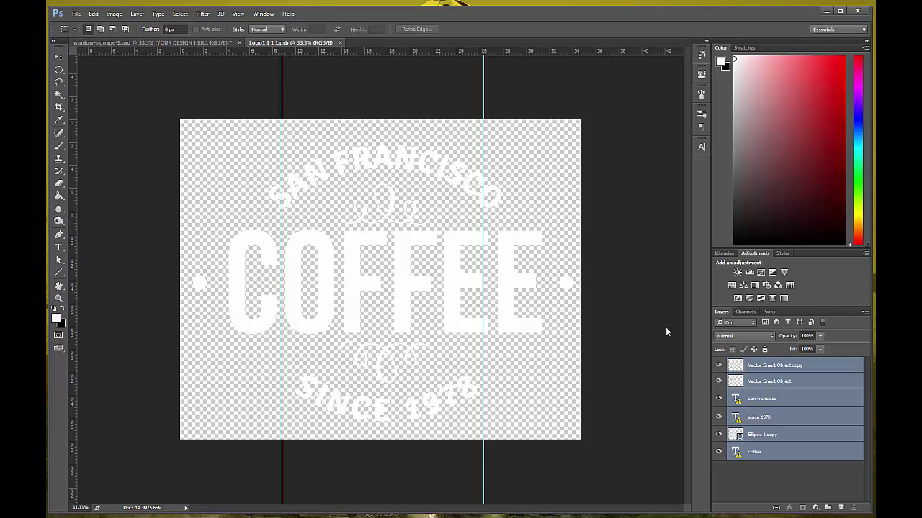
pyautogui.click(175, 43)
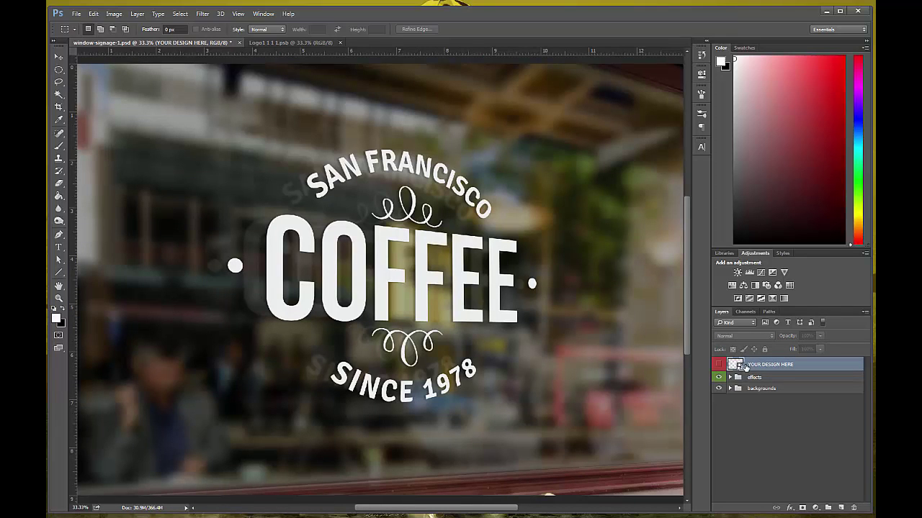
pyautogui.doubleClick(744, 367)
pyautogui.click(306, 44)
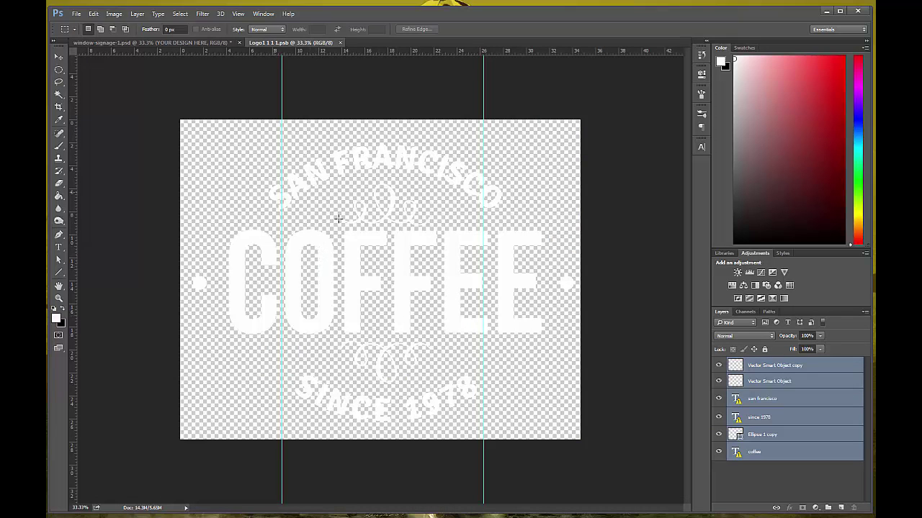
pyautogui.click(781, 367)
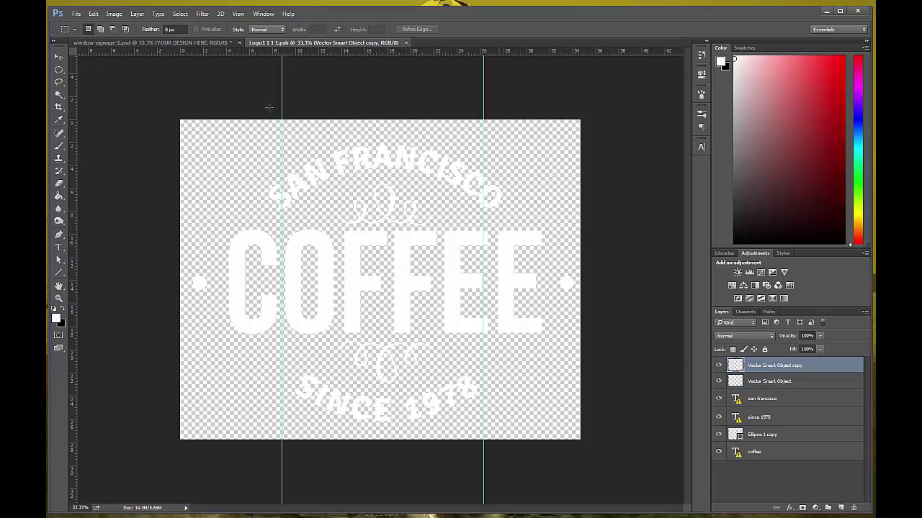
# - Start placing an embedded file, browse to the art/Jobs/Goofy Ink Caricatures folder, and show its files as medium icons
pyautogui.click(77, 14)
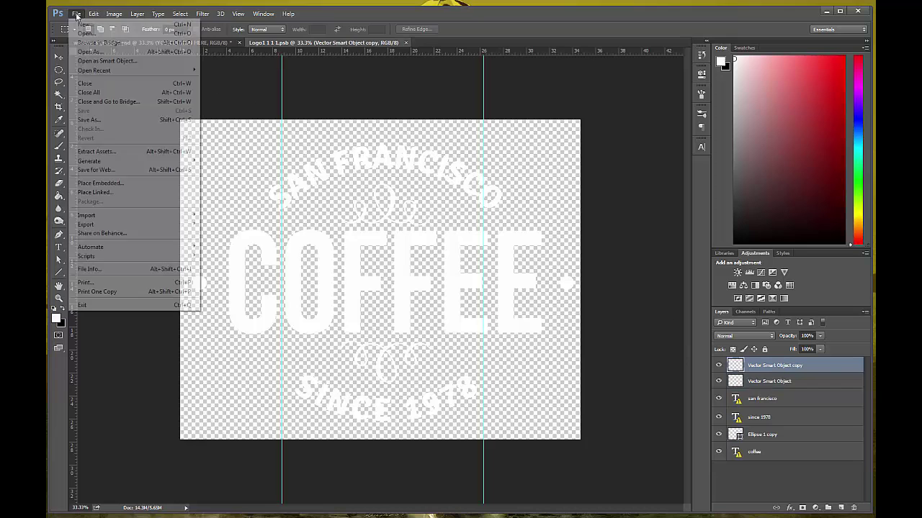
pyautogui.click(120, 183)
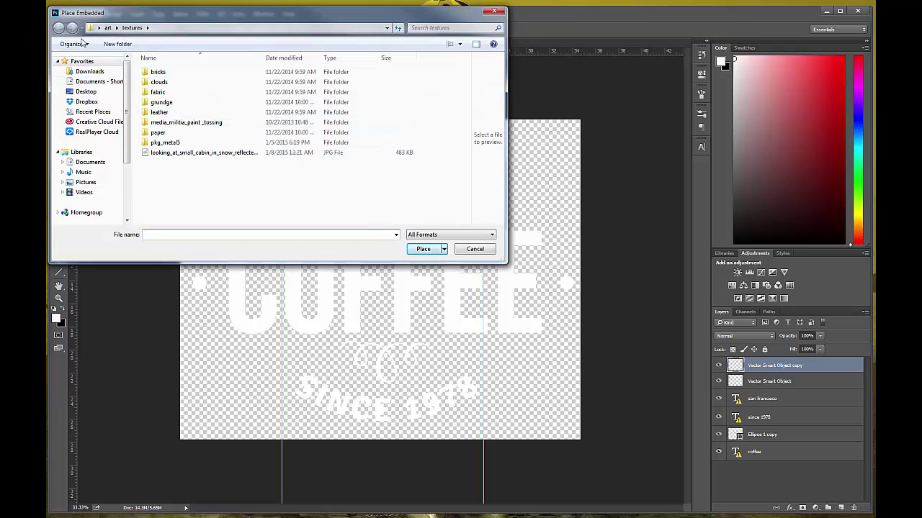
pyautogui.click(110, 29)
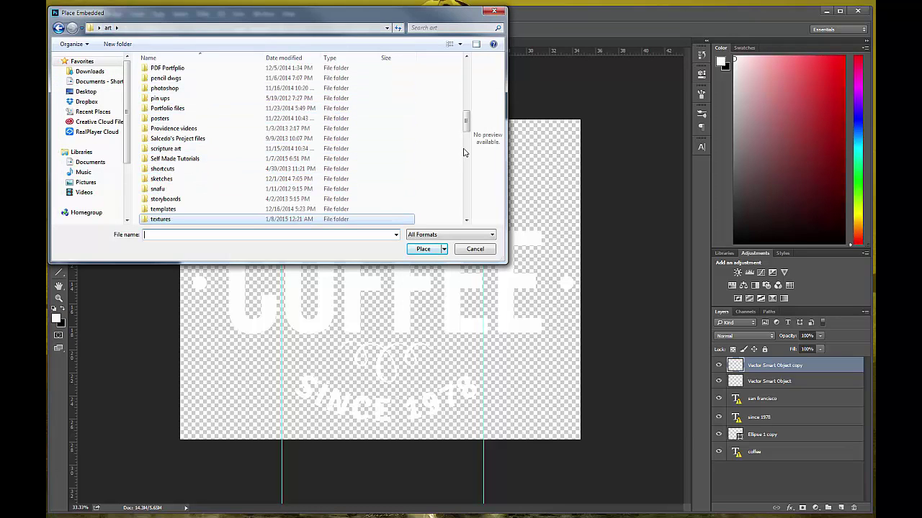
pyautogui.moveTo(465, 122)
pyautogui.mouseDown()
pyautogui.moveTo(466, 113)
pyautogui.moveTo(466, 121)
pyautogui.mouseUp()
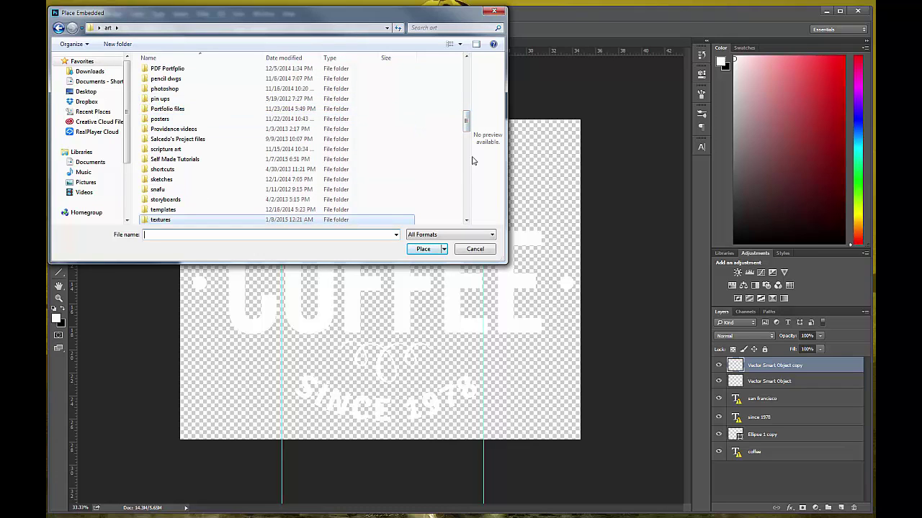
pyautogui.moveTo(470, 127); pyautogui.dragTo(467, 99)
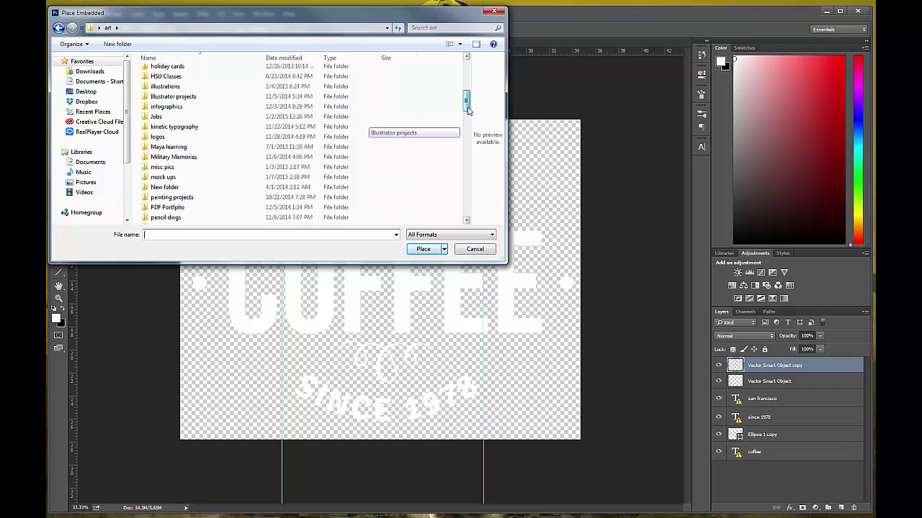
pyautogui.click(157, 119)
pyautogui.doubleClick(157, 120)
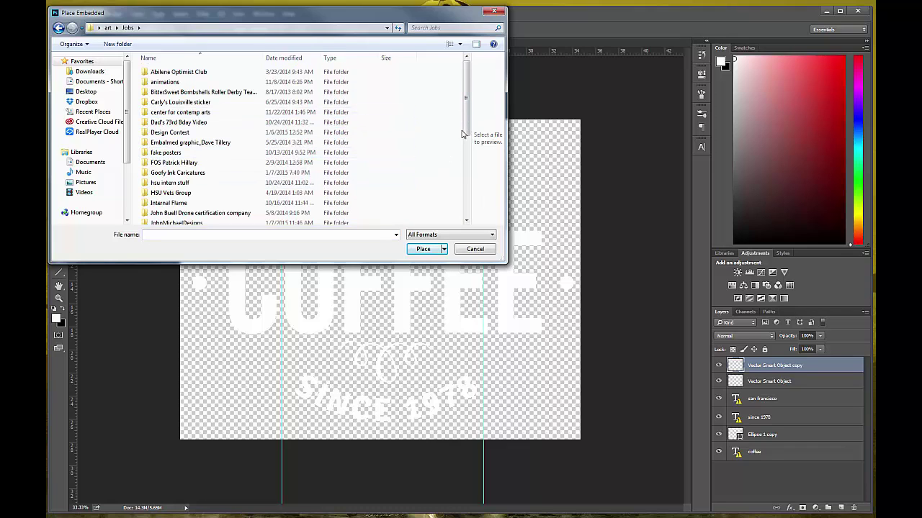
pyautogui.doubleClick(158, 176)
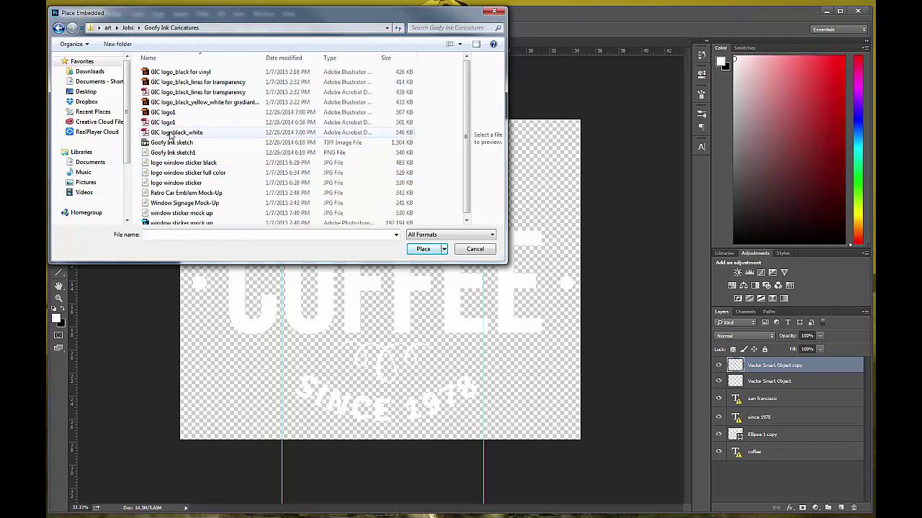
pyautogui.click(460, 46)
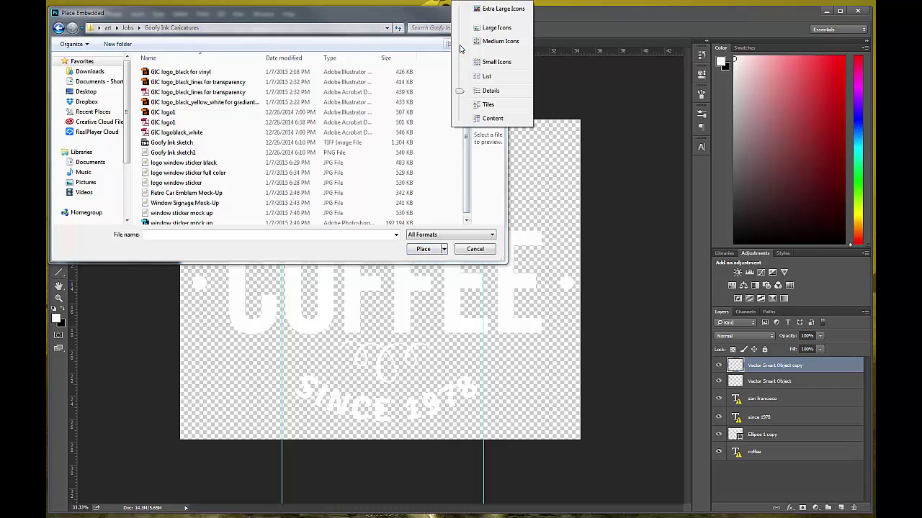
pyautogui.click(497, 41)
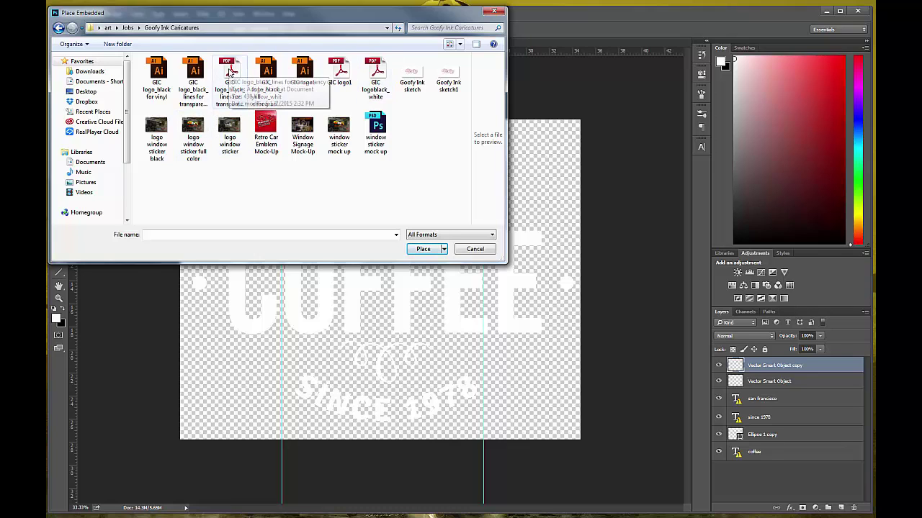
pyautogui.doubleClick(230, 72)
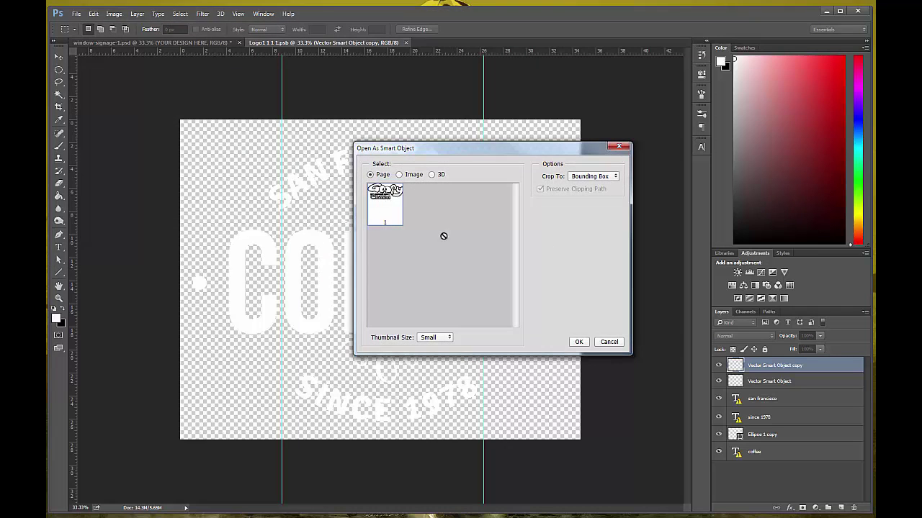
pyautogui.click(577, 343)
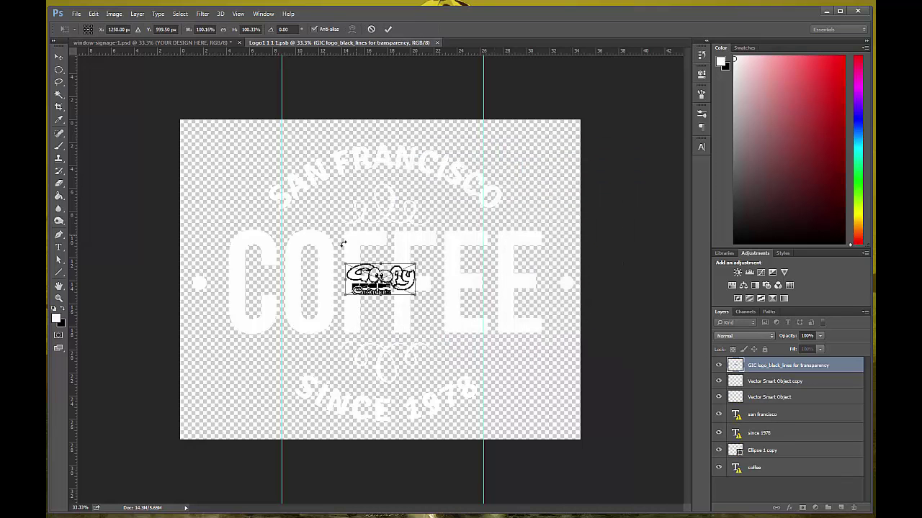
pyautogui.moveTo(338, 259); pyautogui.dragTo(80, 94)
pyautogui.moveTo(220, 252); pyautogui.dragTo(394, 350)
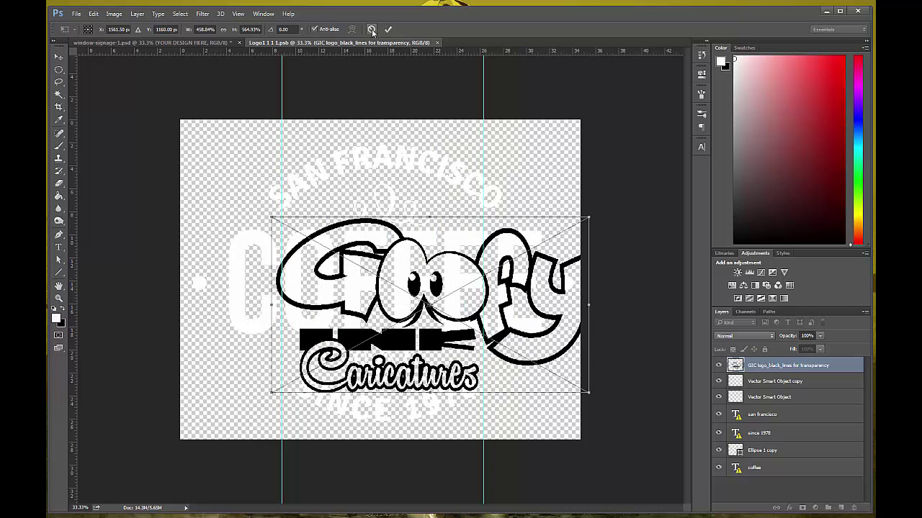
pyautogui.click(94, 14)
pyautogui.click(99, 25)
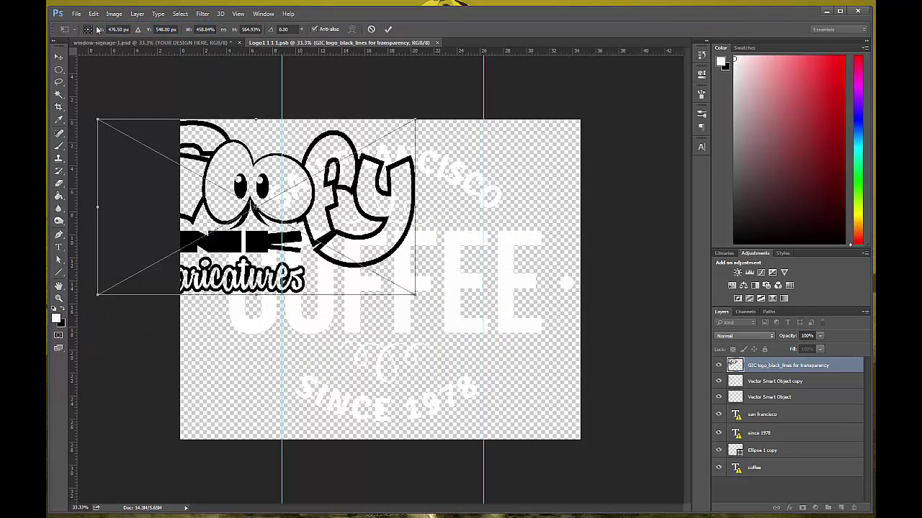
pyautogui.click(92, 14)
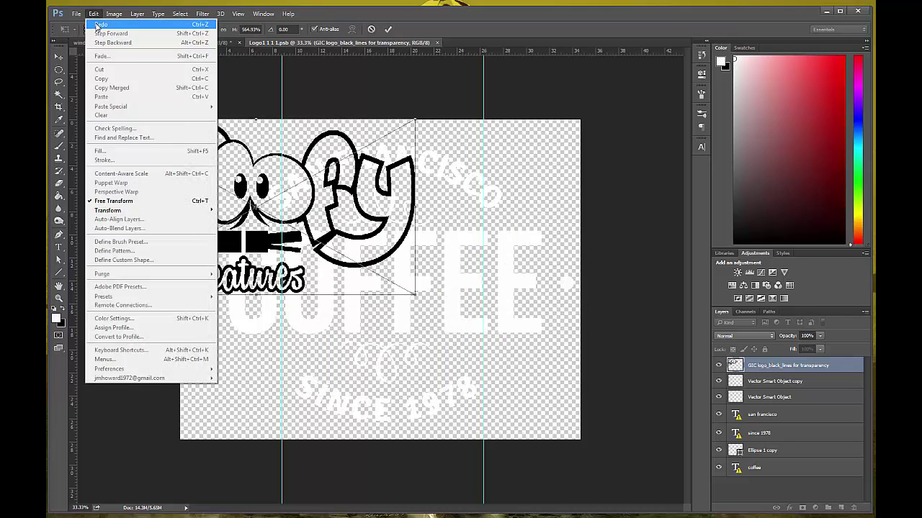
pyautogui.click(98, 25)
pyautogui.click(93, 13)
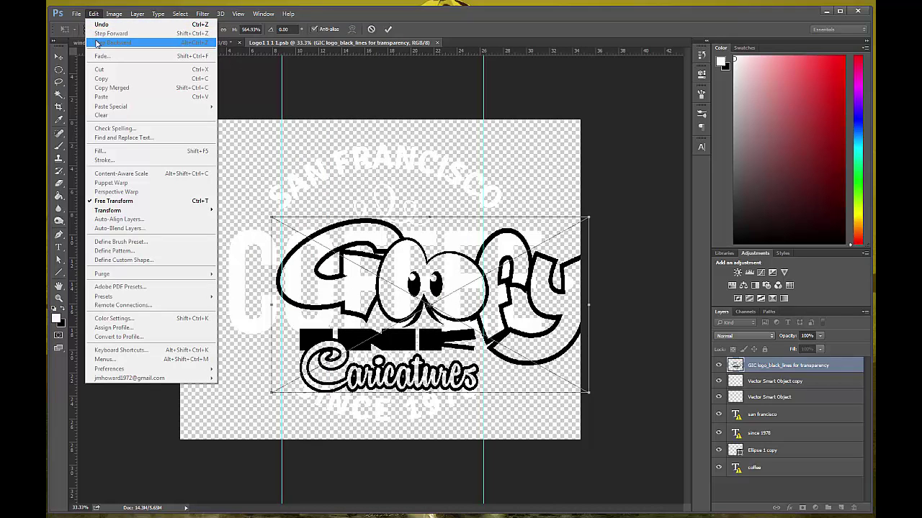
pyautogui.click(98, 25)
pyautogui.click(93, 14)
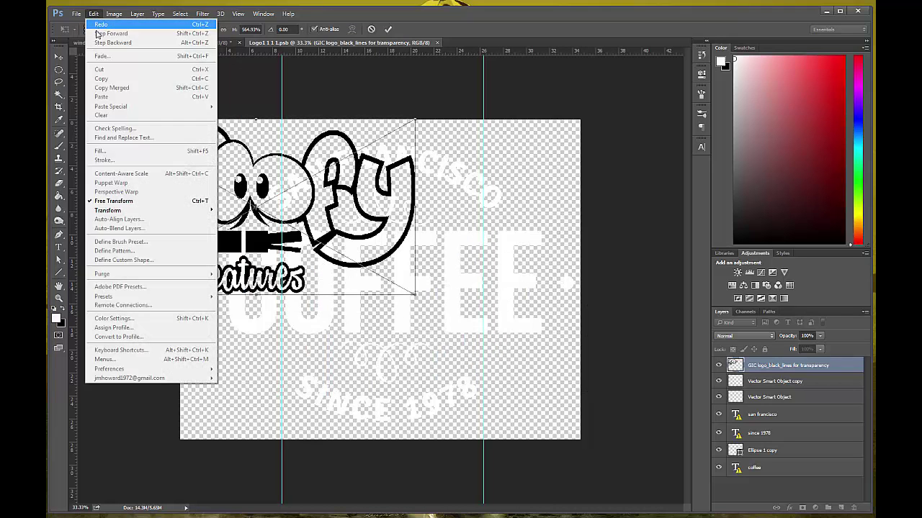
pyautogui.click(371, 30)
pyautogui.click(372, 29)
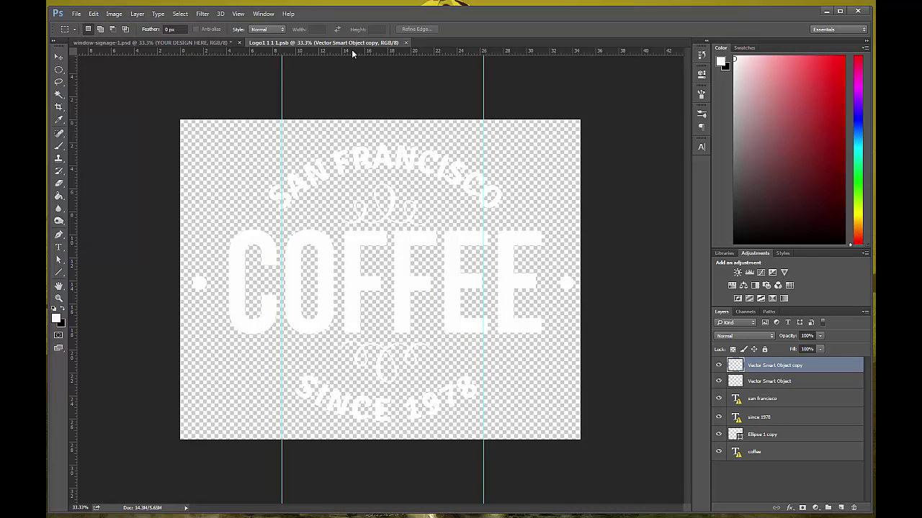
# - Place the PDF GIC logo_black_lines for transparency as an embedded smart object, using its page cropped to the bounding box
pyautogui.click(76, 14)
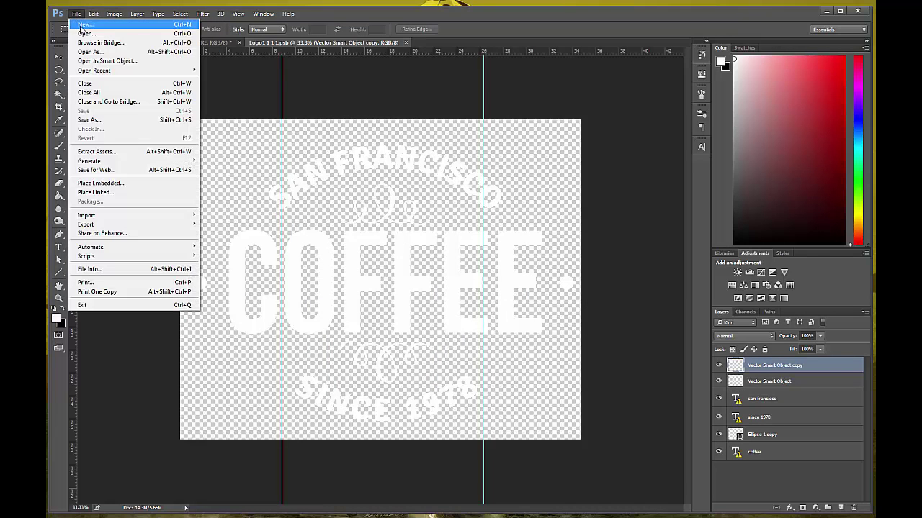
pyautogui.click(88, 185)
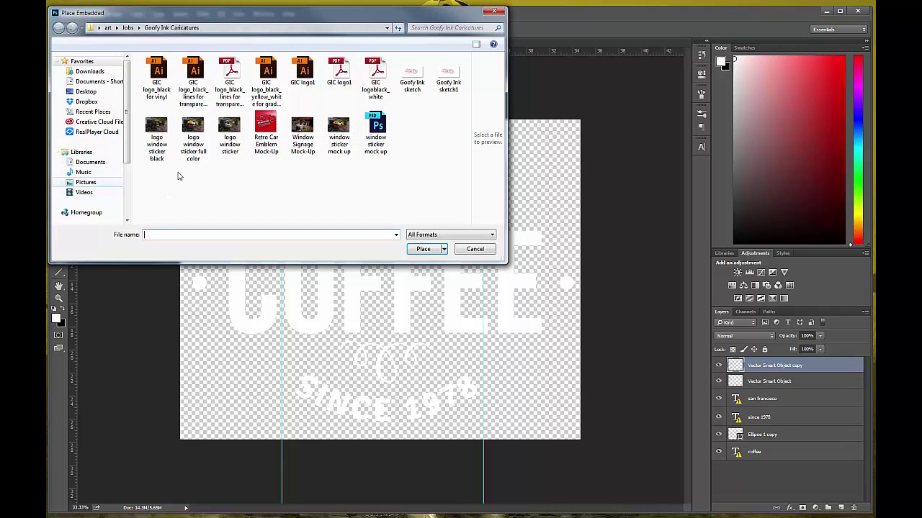
pyautogui.click(230, 78)
pyautogui.click(425, 250)
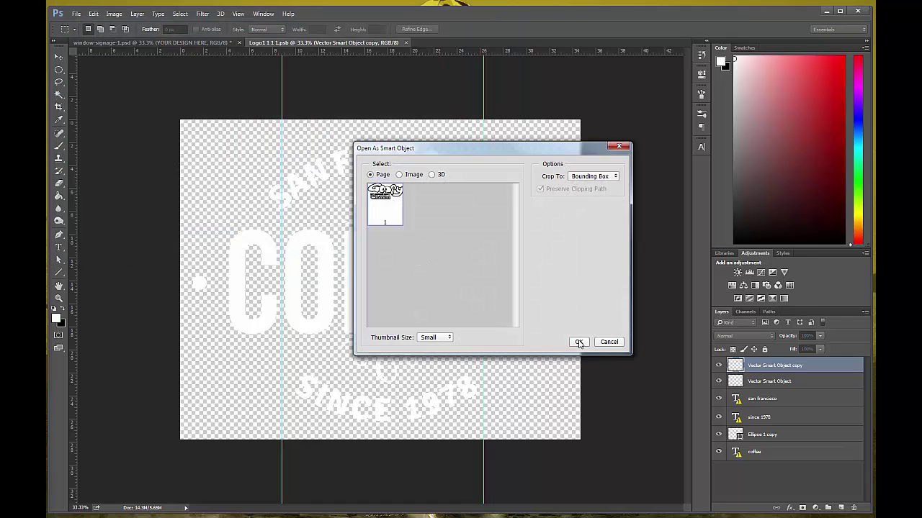
pyautogui.click(579, 342)
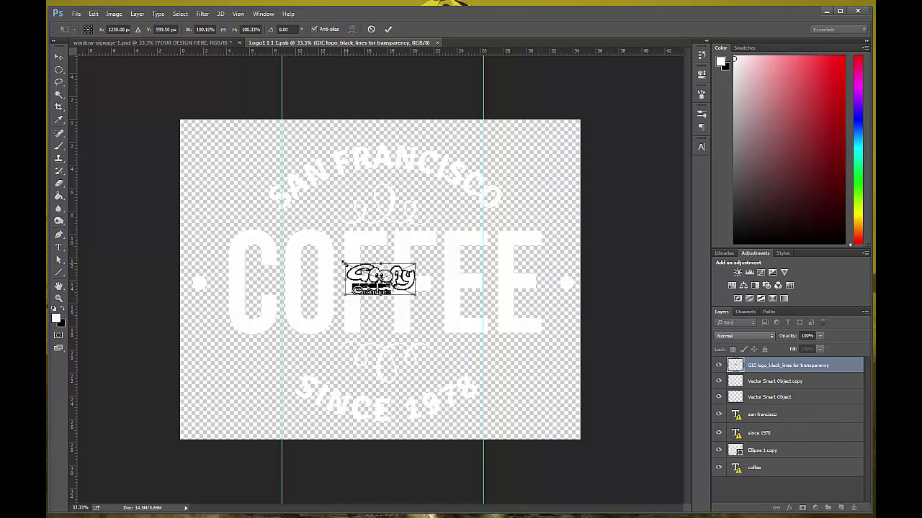
# - Enlarge the placed Goofy Ink logo proportionally to about 569% and position it so it spans the canvas width
pyautogui.moveTo(343, 262); pyautogui.dragTo(73, 165)
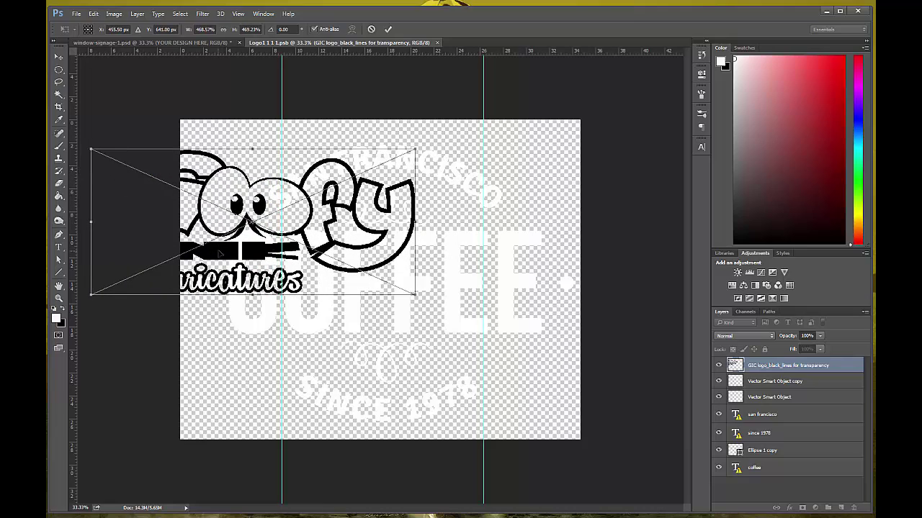
pyautogui.moveTo(219, 252); pyautogui.dragTo(369, 320)
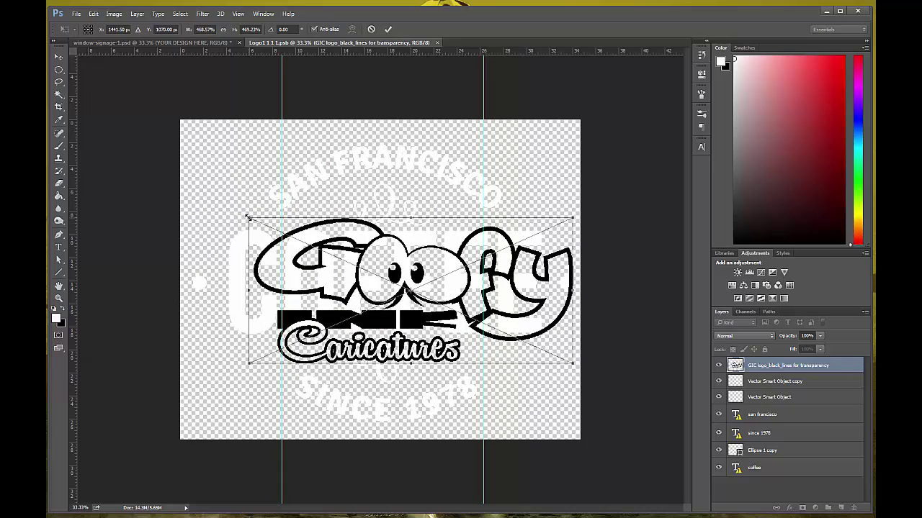
pyautogui.moveTo(247, 216); pyautogui.dragTo(182, 188)
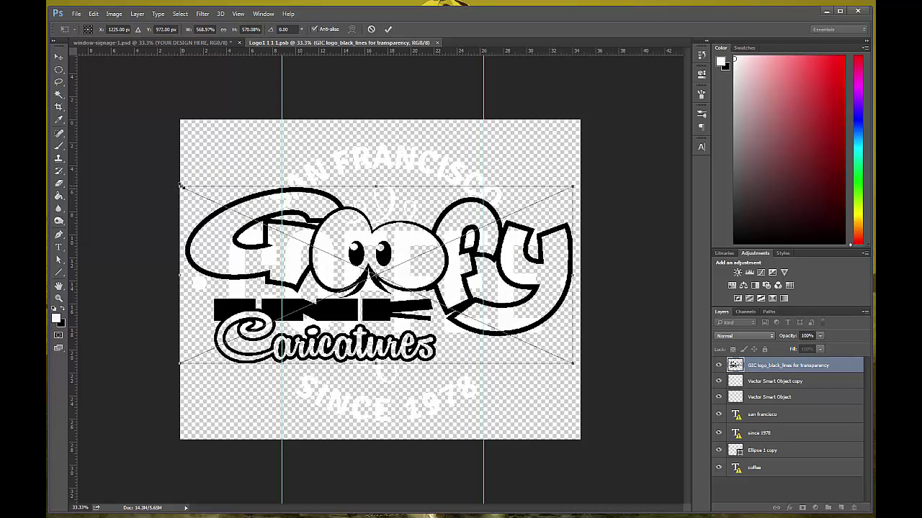
pyautogui.click(387, 30)
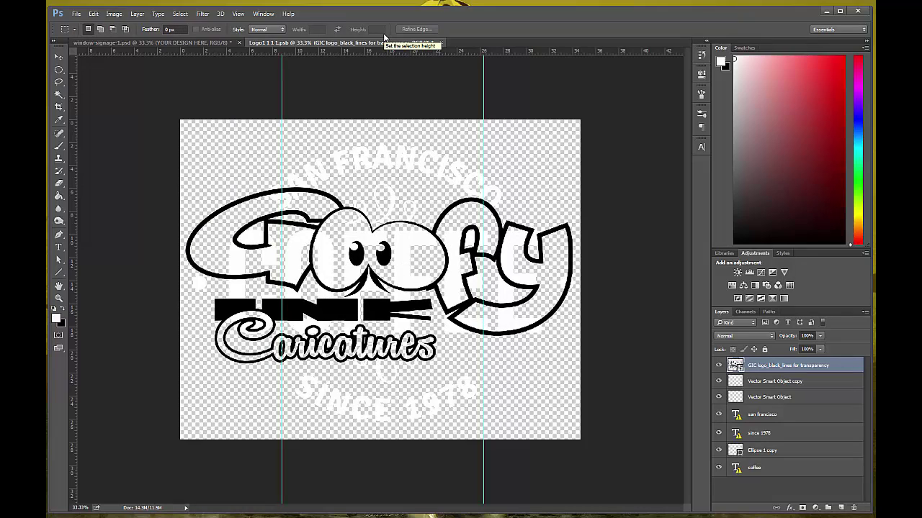
# - Delete all six original coffee logo layers beneath the Goofy Ink logo, from Vector Smart Object copy down to coffee
pyautogui.click(762, 382)
pyautogui.click(853, 508)
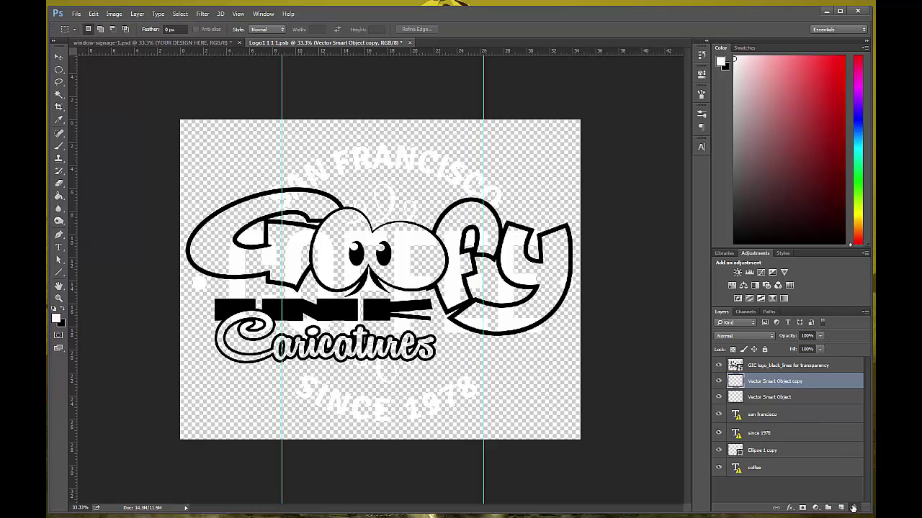
pyautogui.click(853, 508)
pyautogui.click(853, 508)
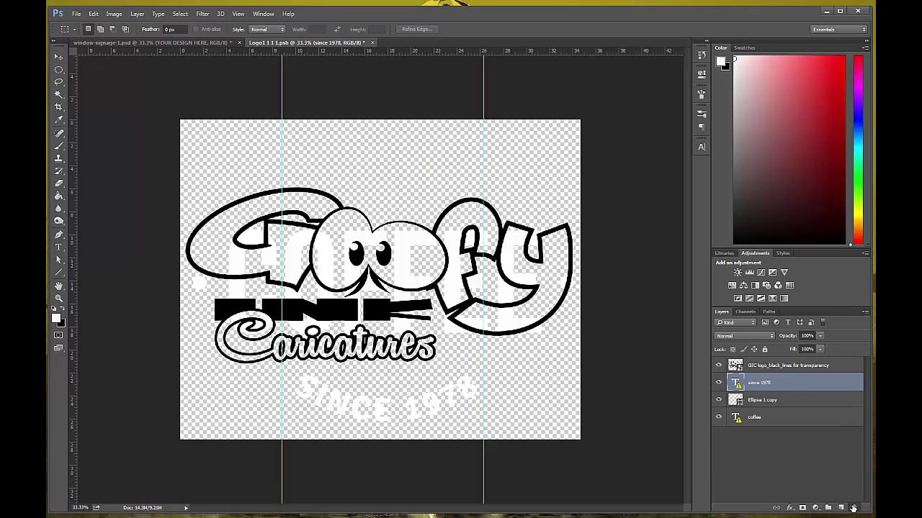
pyautogui.click(853, 508)
pyautogui.click(853, 508)
pyautogui.click(853, 508)
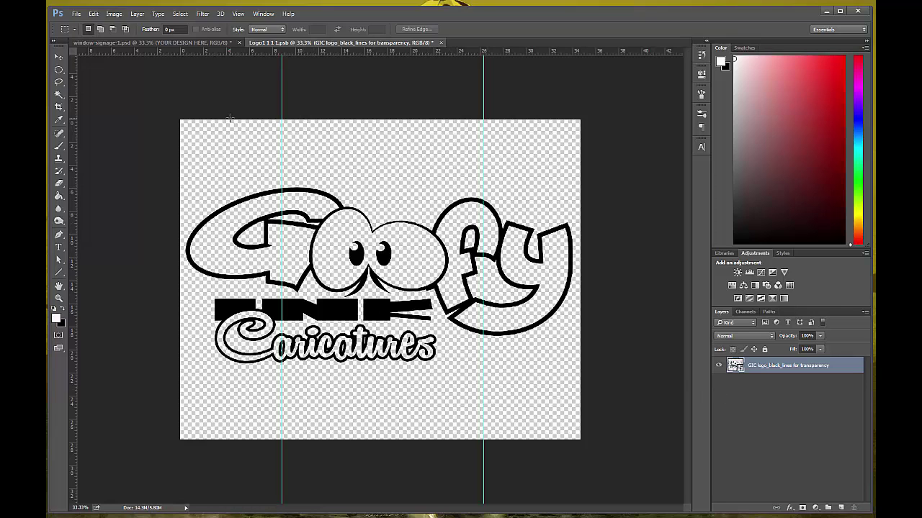
# - Save the edited logo document and return to window-signage-1.psd to view the updated mock-up
pyautogui.click(76, 14)
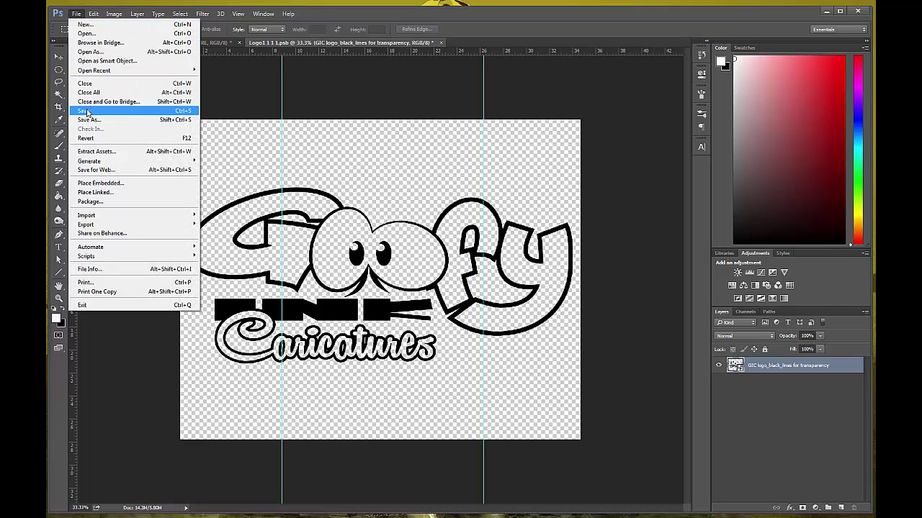
pyautogui.click(87, 111)
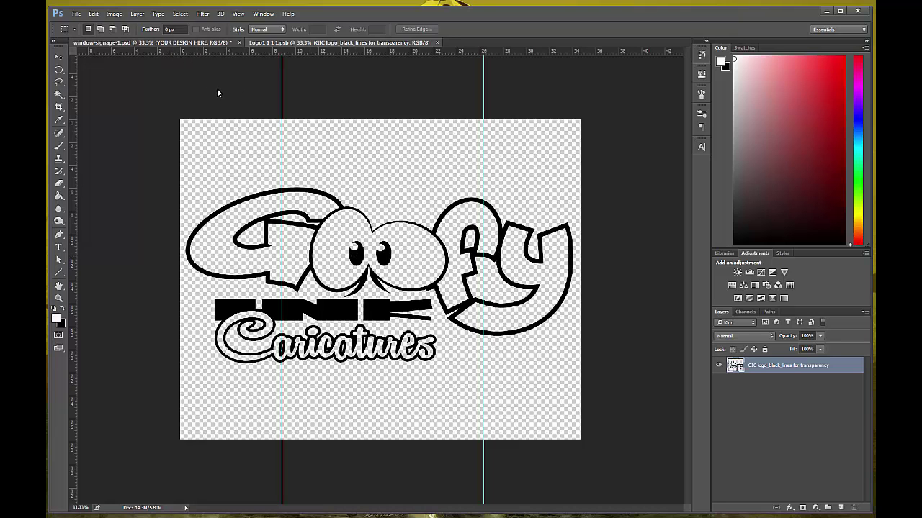
pyautogui.click(154, 41)
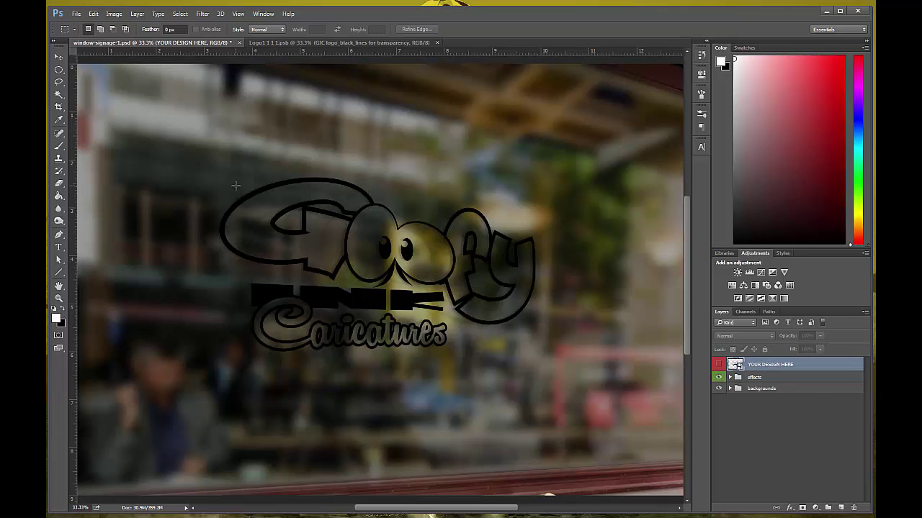
# - Compare the window mock-up close up with the effects group hidden and shown
pyautogui.hotkey('ctrl', '+')
pyautogui.hotkey('ctrl', '+')
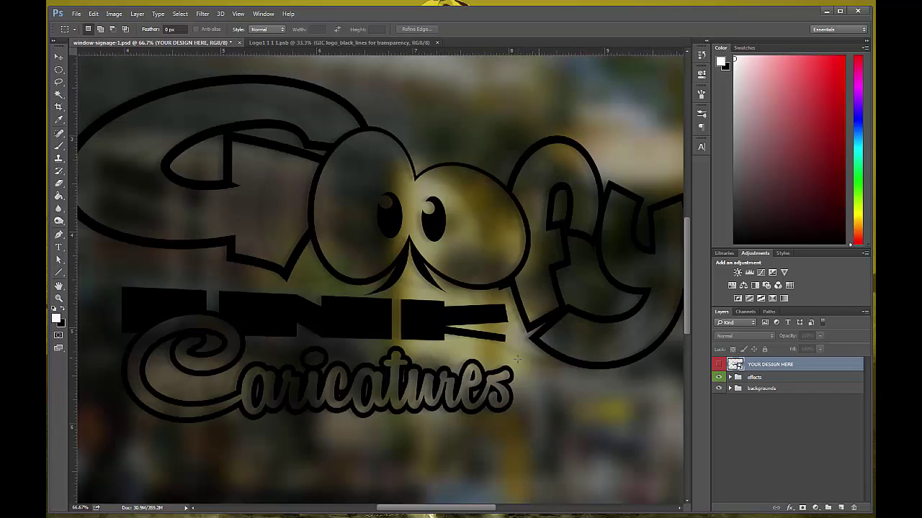
pyautogui.moveTo(266, 302); pyautogui.dragTo(425, 301)
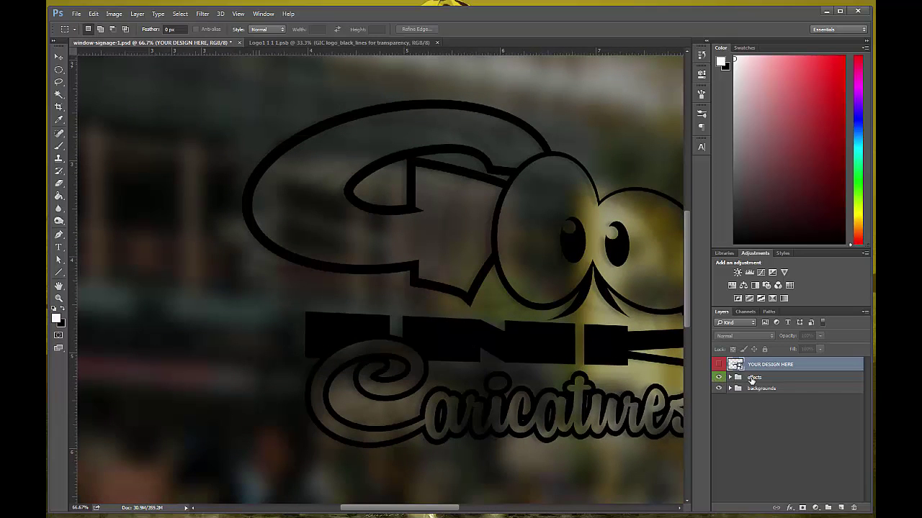
pyautogui.click(719, 379)
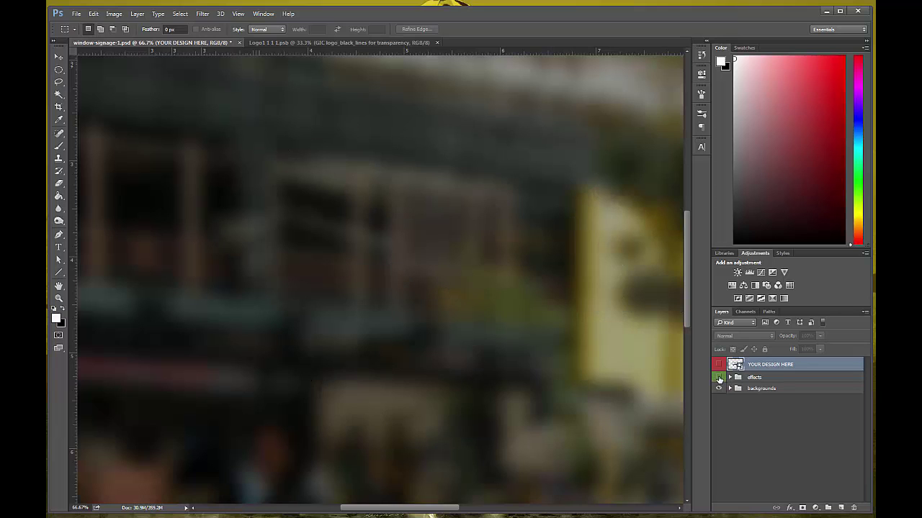
pyautogui.click(718, 378)
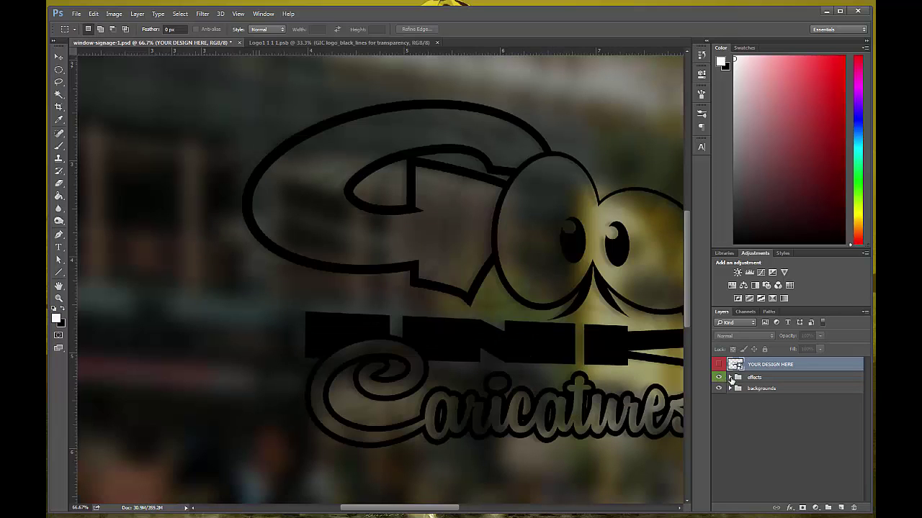
# - Expand the effects group and toggle logo copy, logo and YOUR DESIGN HERE in turn to examine what each contributes to the mock-up
pyautogui.click(729, 378)
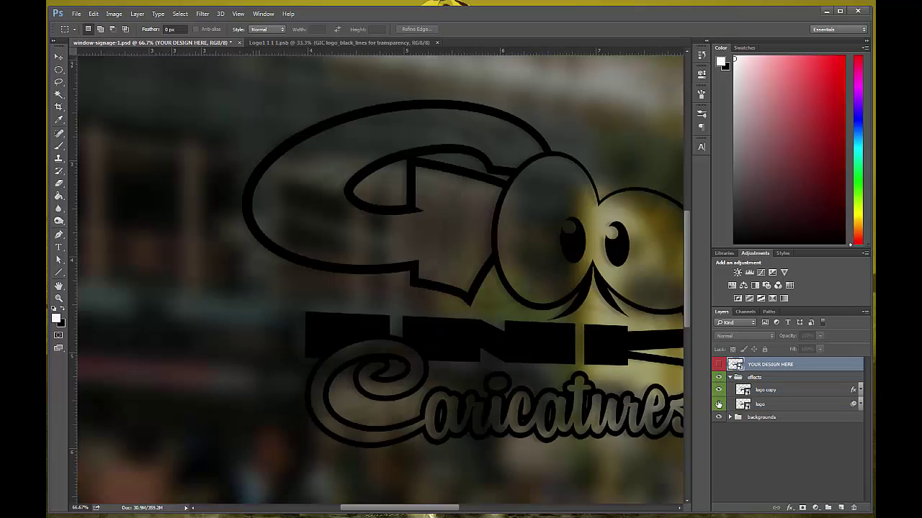
pyautogui.click(718, 390)
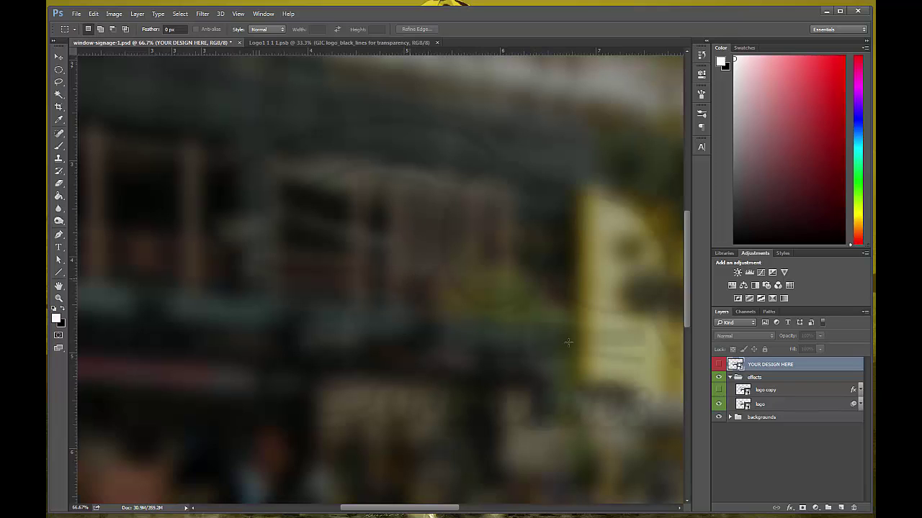
pyautogui.moveTo(717, 396); pyautogui.dragTo(718, 405)
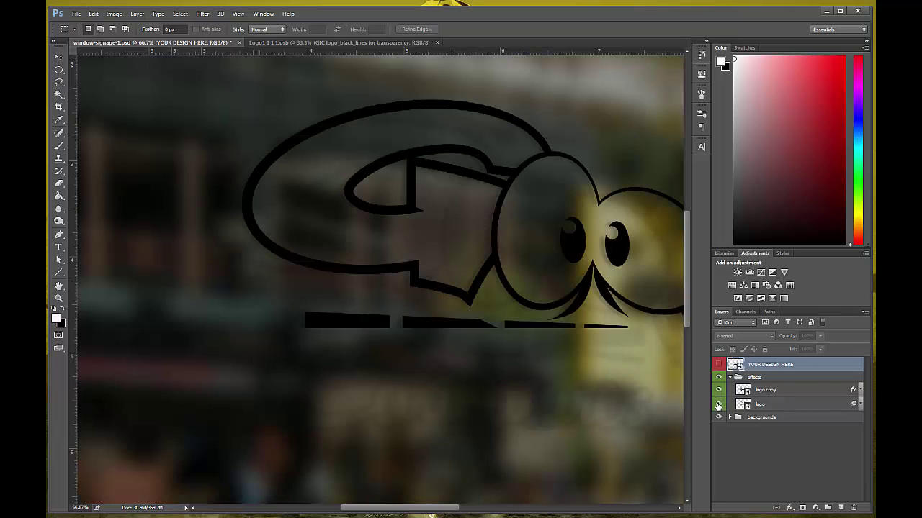
pyautogui.click(718, 405)
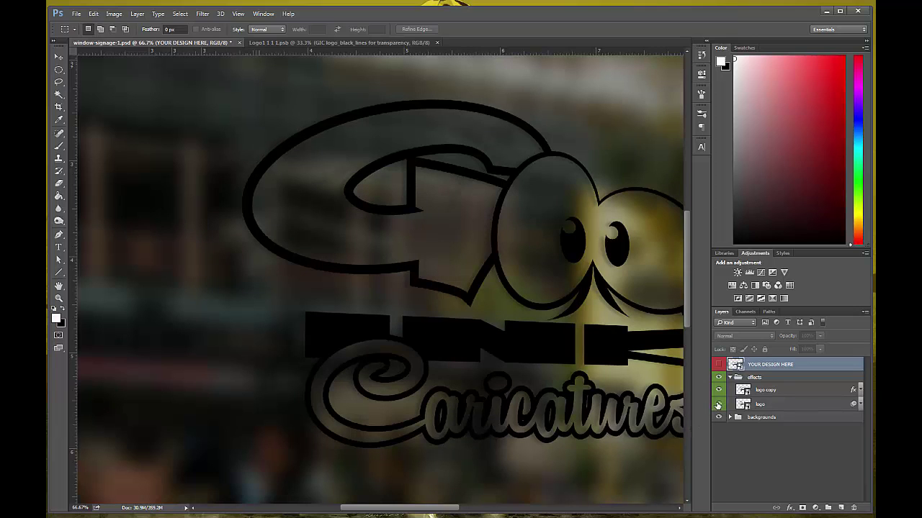
pyautogui.click(718, 406)
pyautogui.click(718, 367)
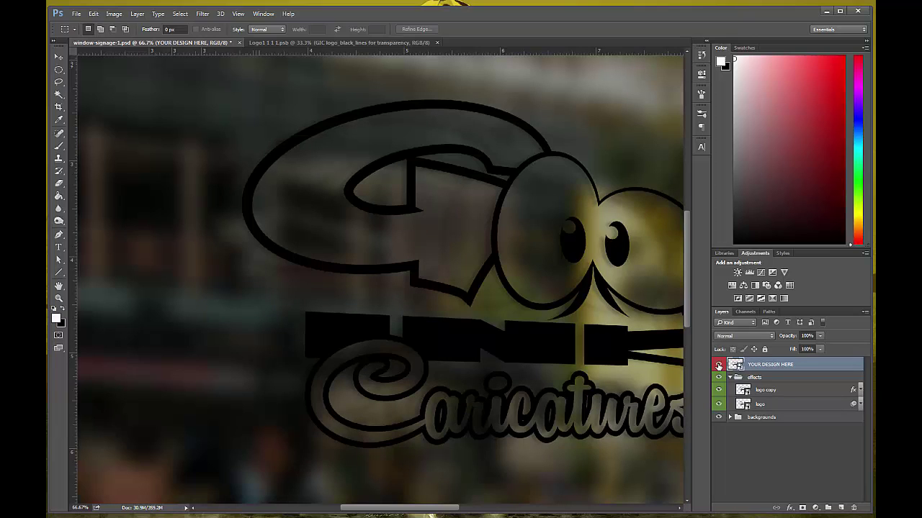
pyautogui.click(718, 367)
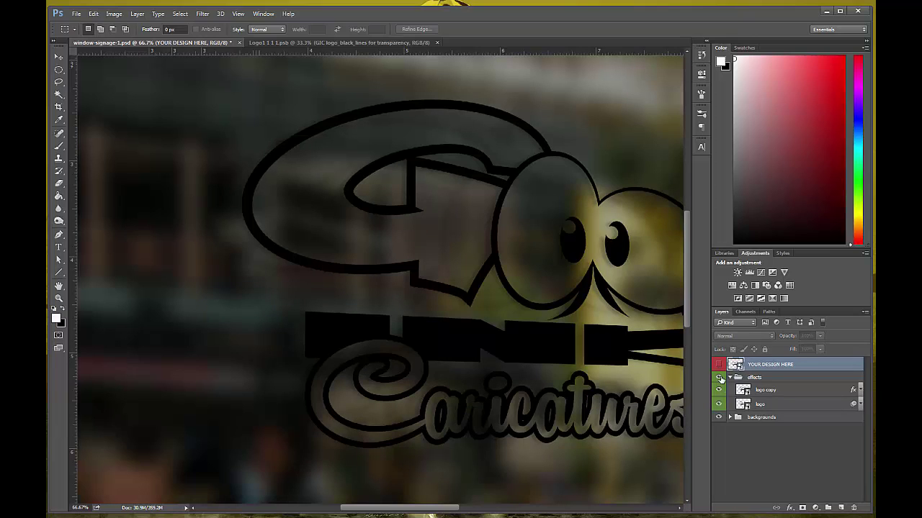
pyautogui.hotkey('ctrl', '-')
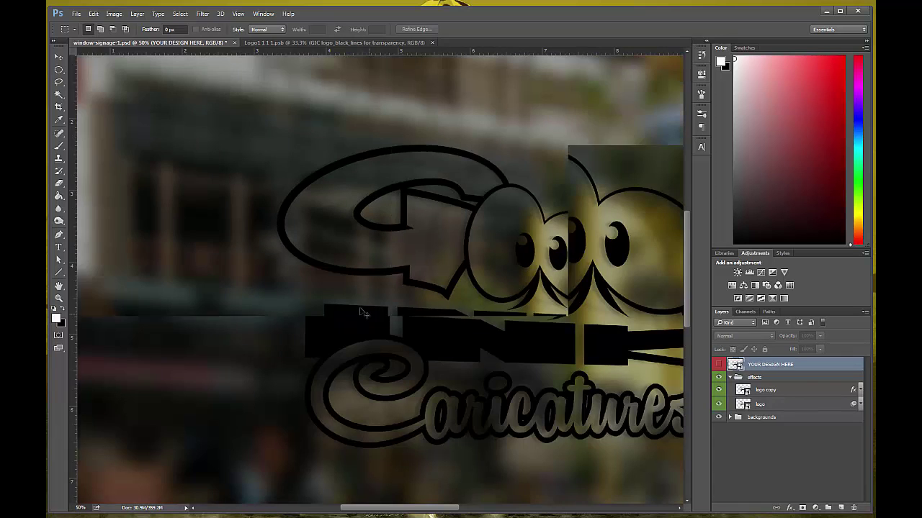
pyautogui.hotkey('ctrl', '-')
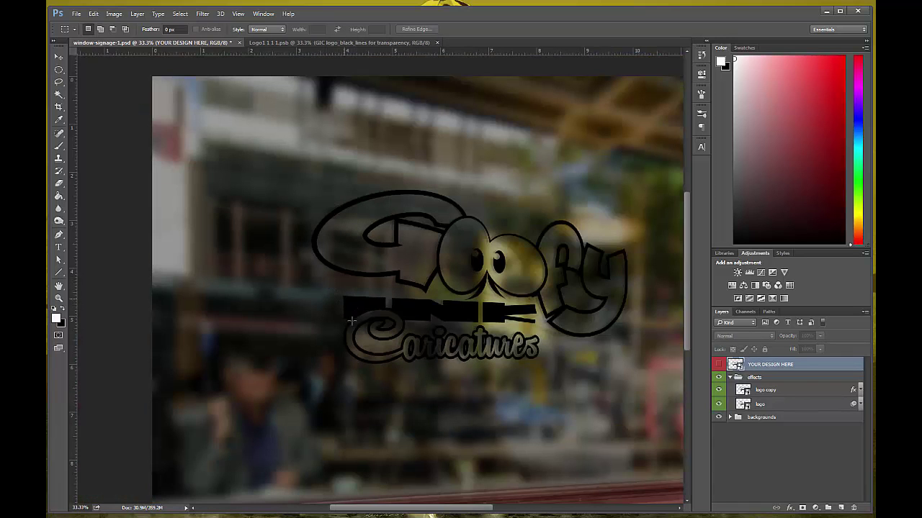
pyautogui.moveTo(295, 359); pyautogui.dragTo(188, 319)
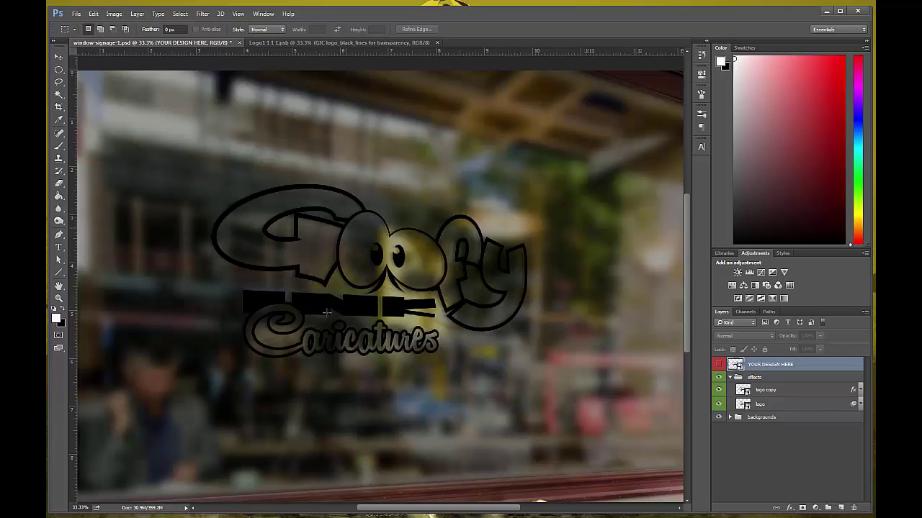
# - Add a Hue/Saturation adjustment layer above the black logo in Logo1 1 1 1.psb and raise Lightness to +100
pyautogui.click(277, 45)
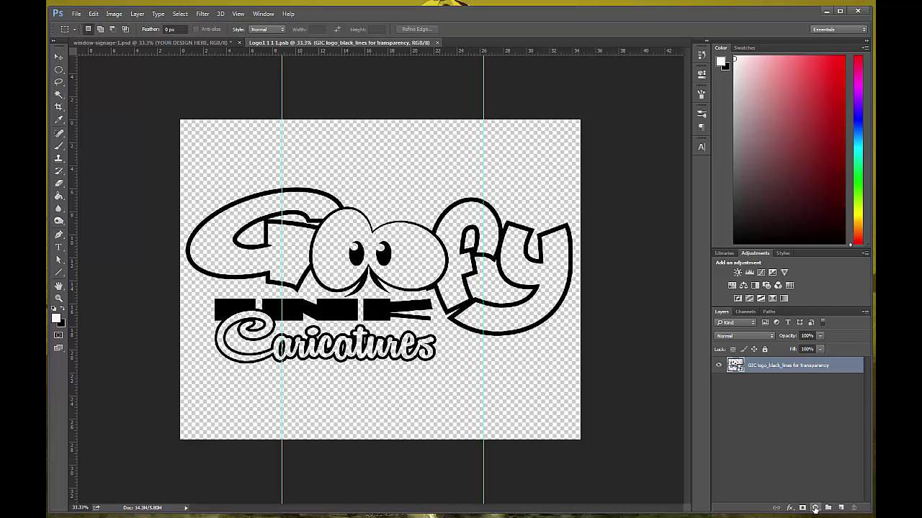
pyautogui.click(814, 509)
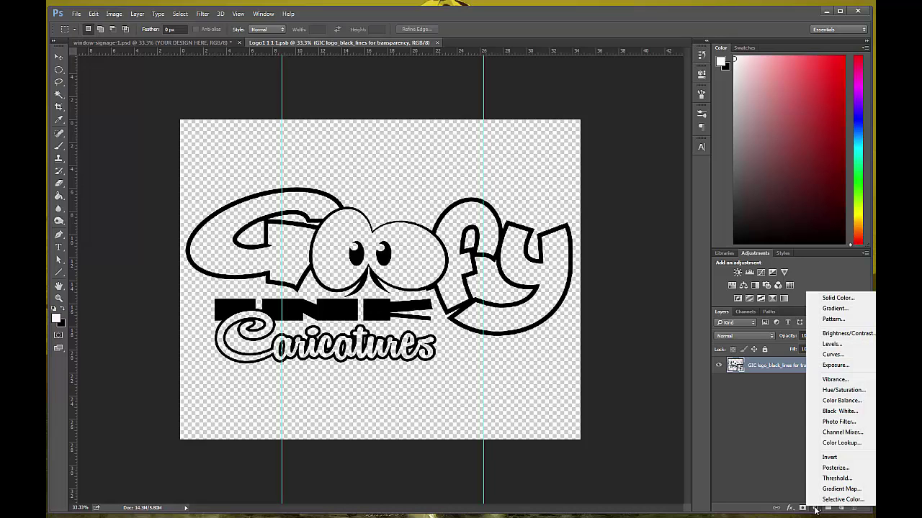
pyautogui.click(832, 391)
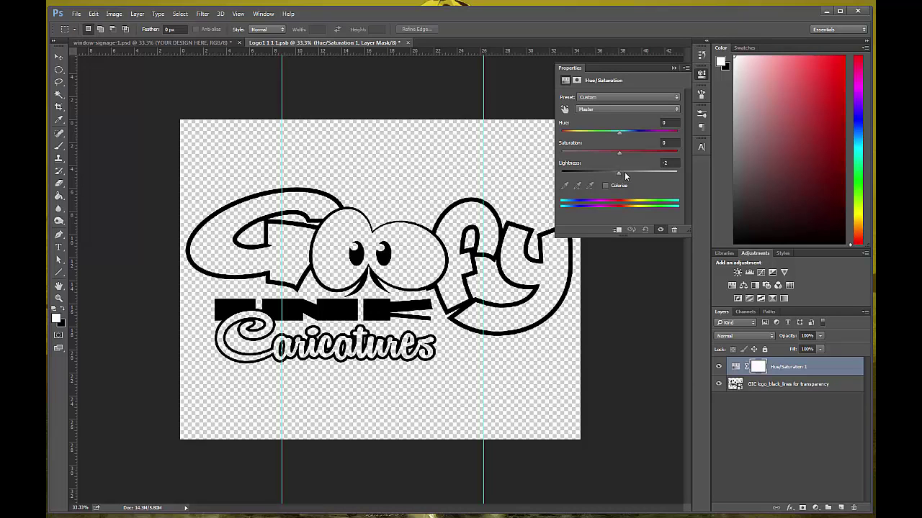
pyautogui.moveTo(624, 174); pyautogui.dragTo(687, 177)
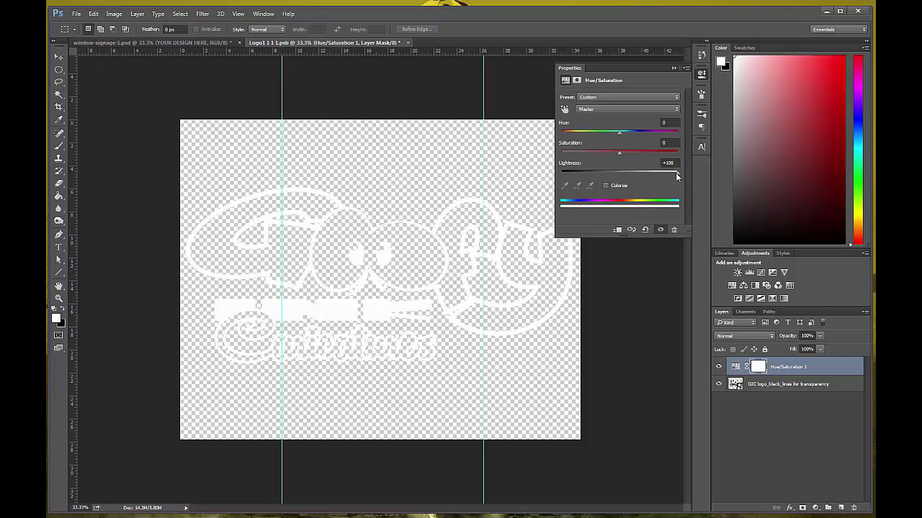
# - Try Hue +26, Saturation +96 and Lightness +50 on the Hue/Saturation adjustment
pyautogui.moveTo(677, 175); pyautogui.dragTo(622, 183)
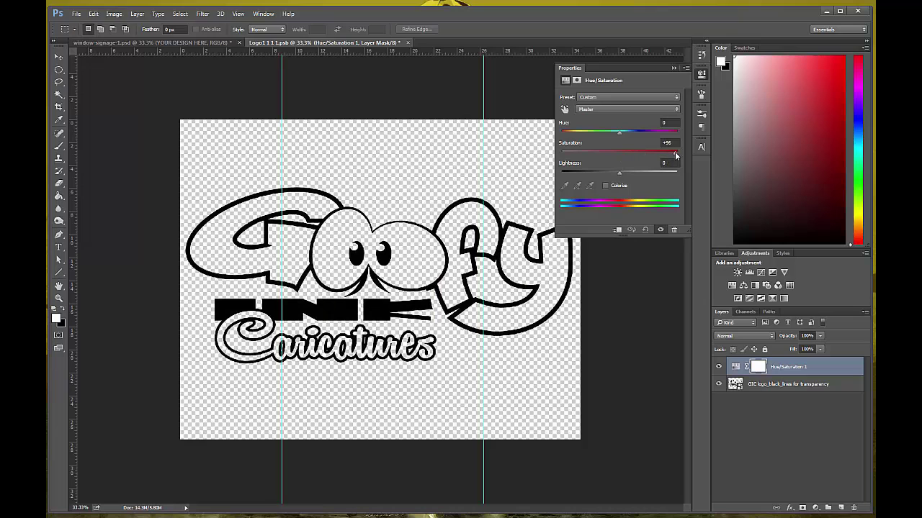
pyautogui.moveTo(619, 172); pyautogui.dragTo(648, 173)
pyautogui.moveTo(620, 135)
pyautogui.mouseDown()
pyautogui.moveTo(661, 144)
pyautogui.moveTo(616, 147)
pyautogui.moveTo(647, 141)
pyautogui.moveTo(635, 134)
pyautogui.mouseUp()
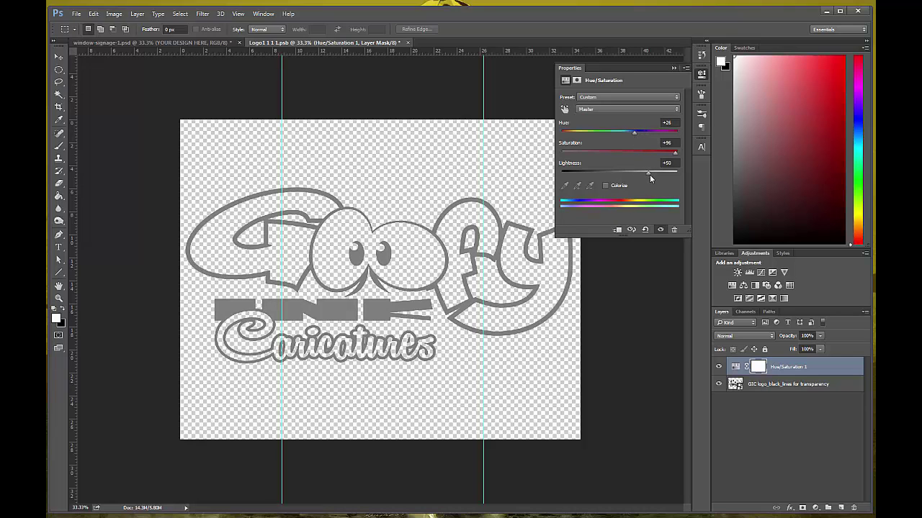
# - Set the Hue/Saturation adjustment to Lightness +100, Saturation +8 and Hue about +6, and collapse its properties
pyautogui.moveTo(649, 174); pyautogui.dragTo(622, 135)
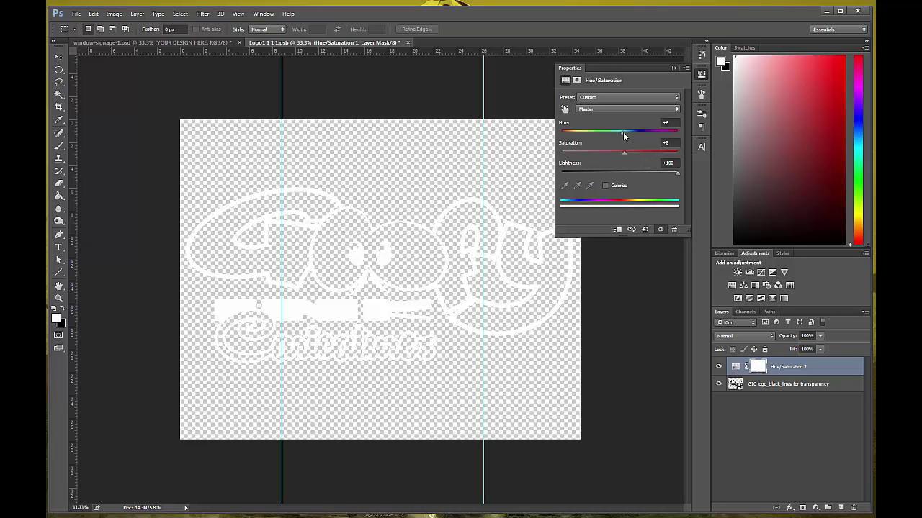
pyautogui.moveTo(623, 133); pyautogui.dragTo(624, 133)
pyautogui.click(674, 69)
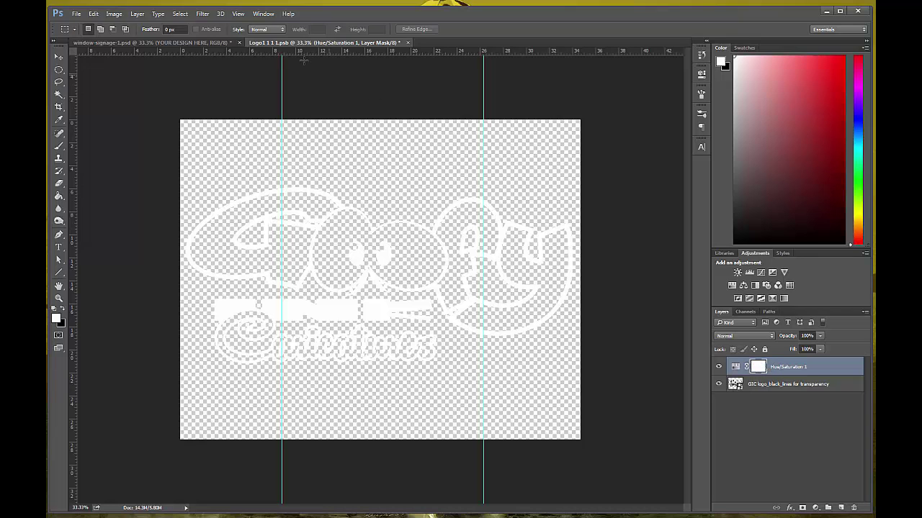
# - Save the whitened logo document and return to window-signage-1.psd to view the updated mock-up
pyautogui.click(75, 13)
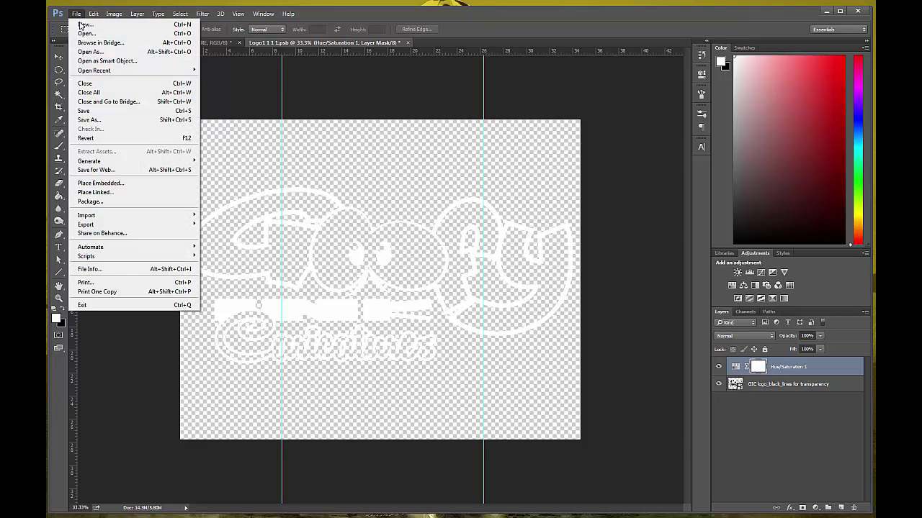
pyautogui.click(89, 111)
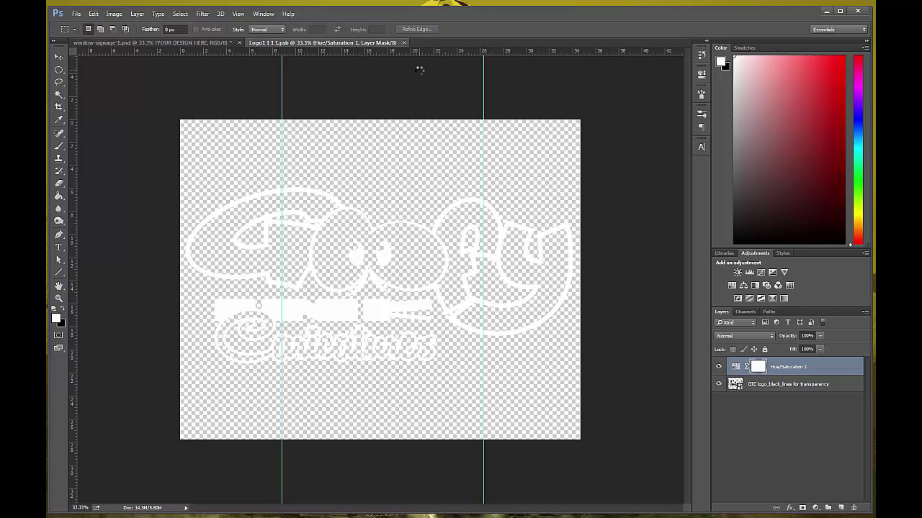
pyautogui.click(195, 43)
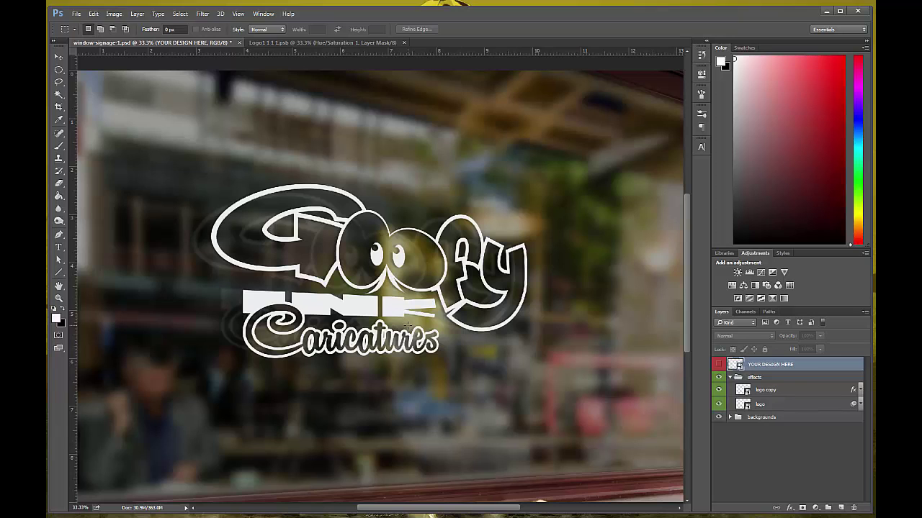
# - In Logo1 1 1 1.psb, hide the Hue/Saturation 1 and GIC logo_black_lines for transparency layers
pyautogui.click(298, 42)
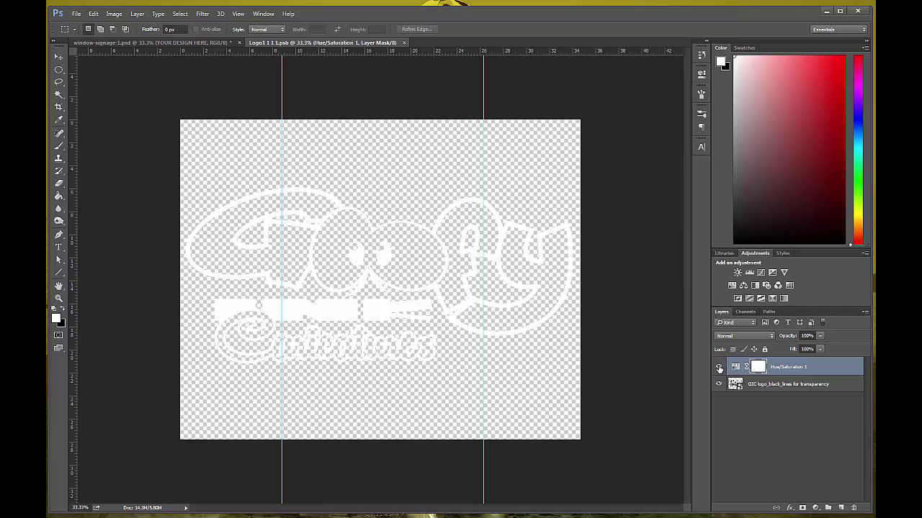
pyautogui.click(718, 368)
pyautogui.click(719, 384)
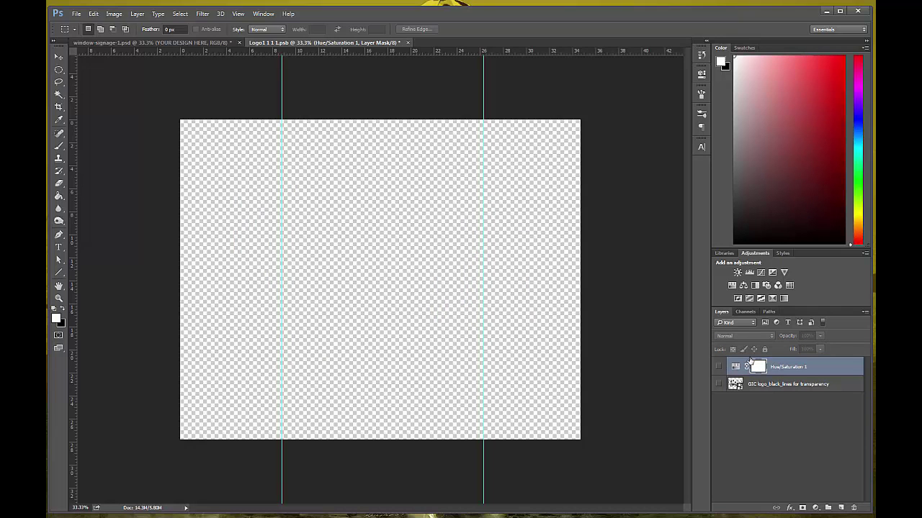
# - Place the full-colour PDF GIC logo1 as an embedded smart object, using its page cropped to the bounding box
pyautogui.click(75, 14)
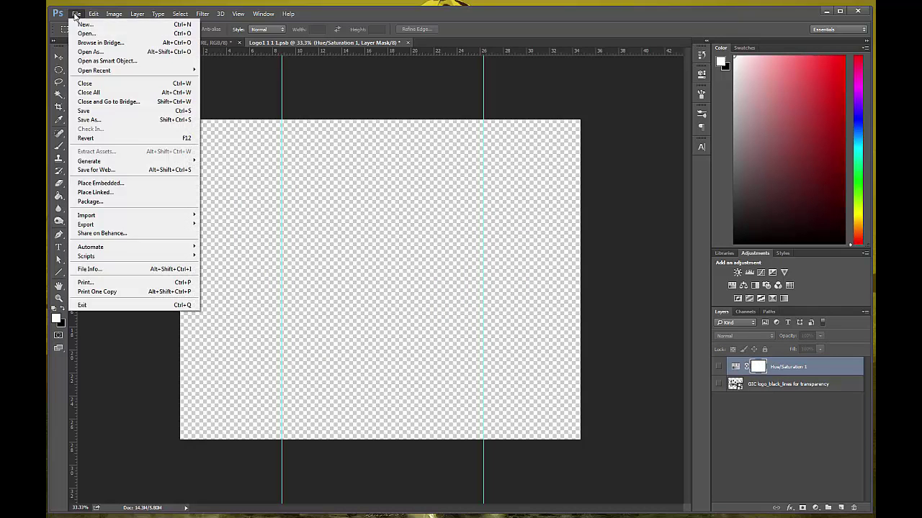
pyautogui.click(101, 182)
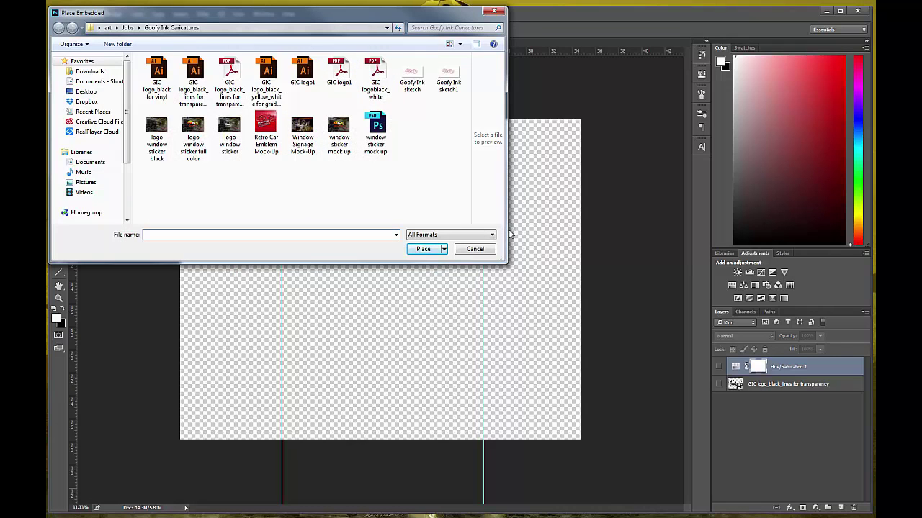
pyautogui.moveTo(508, 232); pyautogui.dragTo(652, 238)
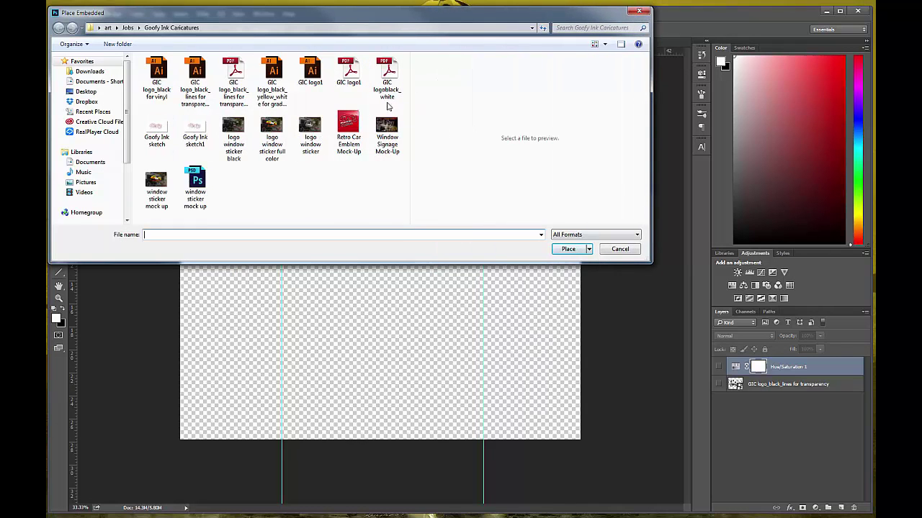
pyautogui.click(350, 72)
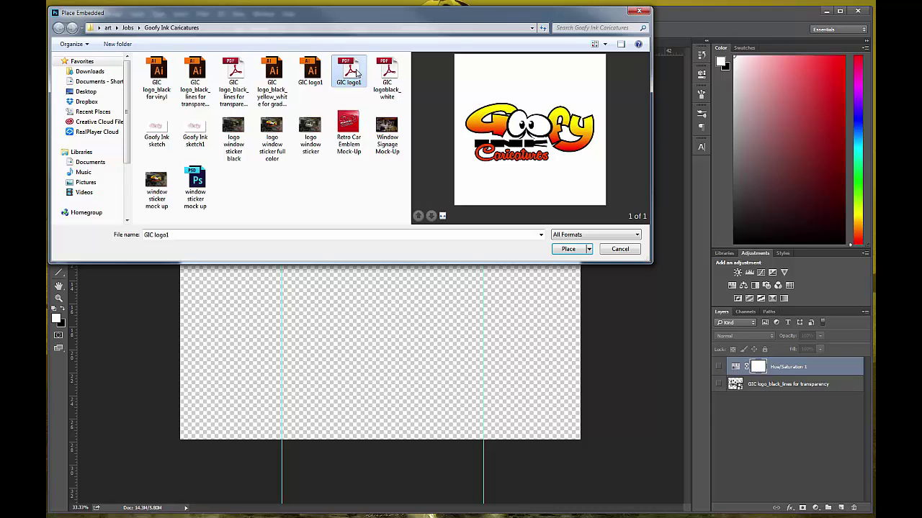
pyautogui.click(568, 248)
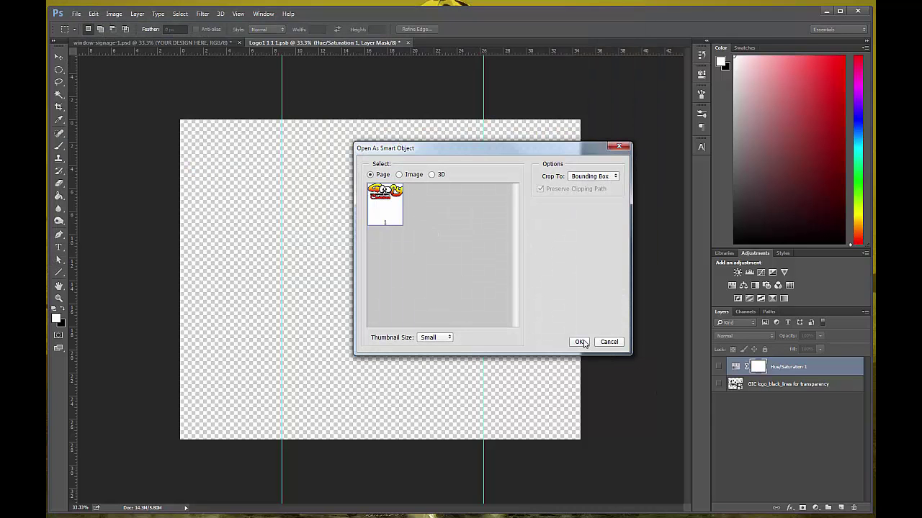
pyautogui.click(579, 342)
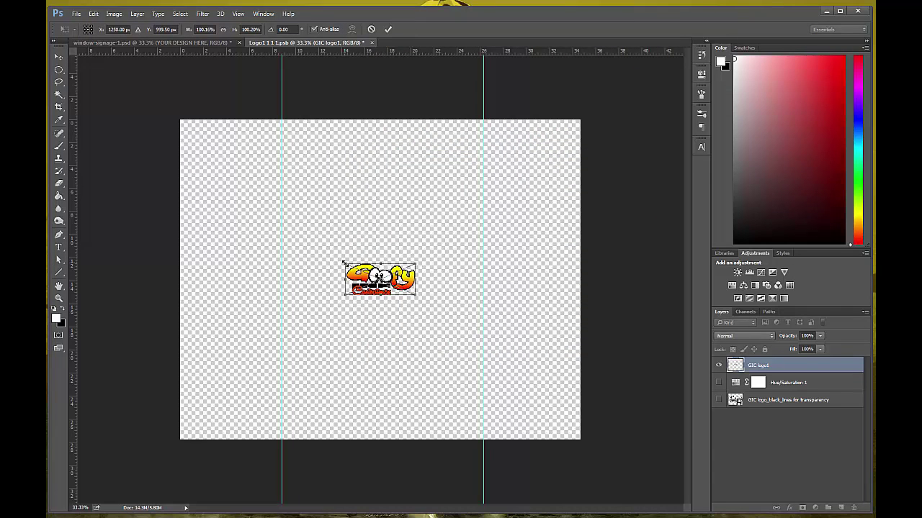
# - Enlarge the placed colour logo proportionally to about 565% and position it so it spans nearly the full canvas width
pyautogui.moveTo(344, 263); pyautogui.dragTo(84, 146)
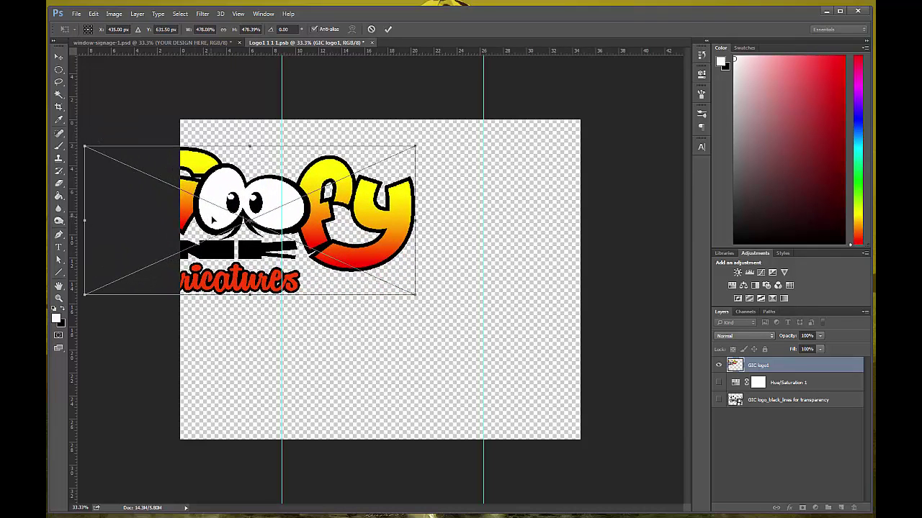
pyautogui.moveTo(182, 194); pyautogui.dragTo(341, 265)
pyautogui.moveTo(243, 217); pyautogui.dragTo(183, 188)
pyautogui.moveTo(224, 253); pyautogui.dragTo(224, 249)
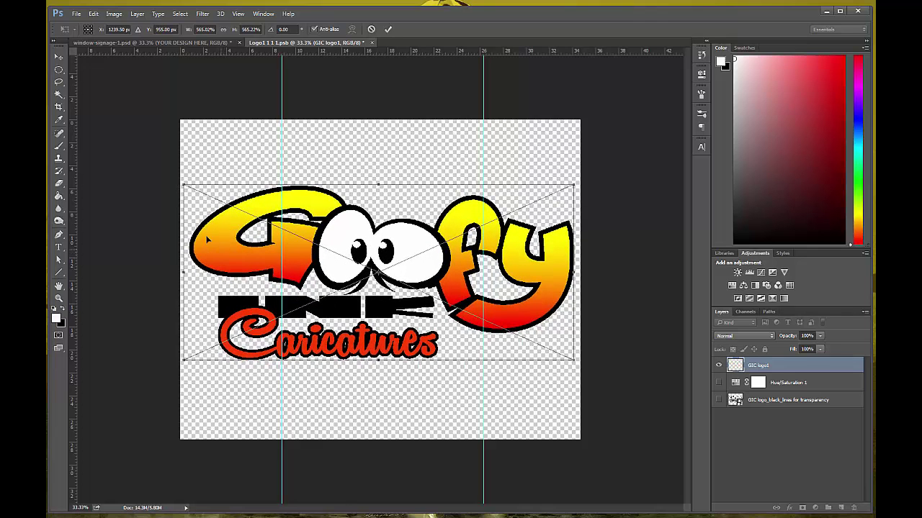
pyautogui.click(387, 30)
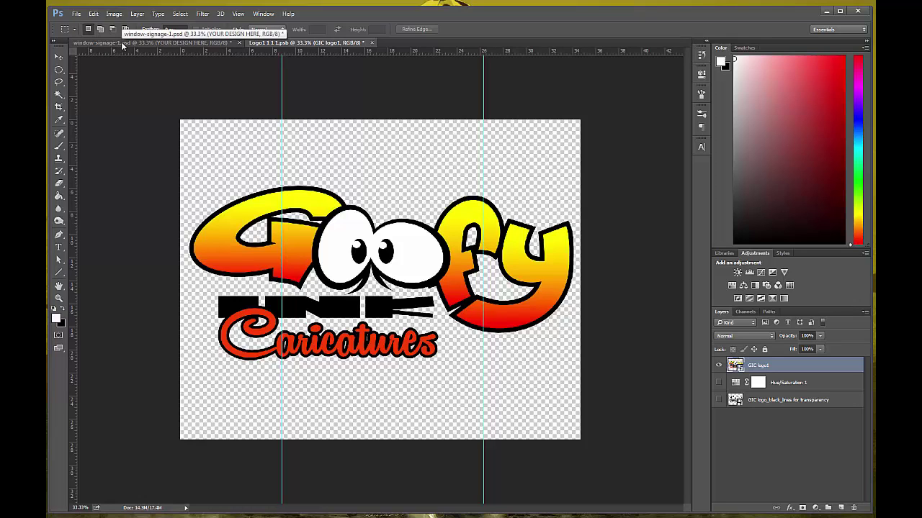
# - Save Logo1 1 1 1.psb with the full-colour logo and return to window-signage-1.psd to view the updated mock-up
pyautogui.click(144, 44)
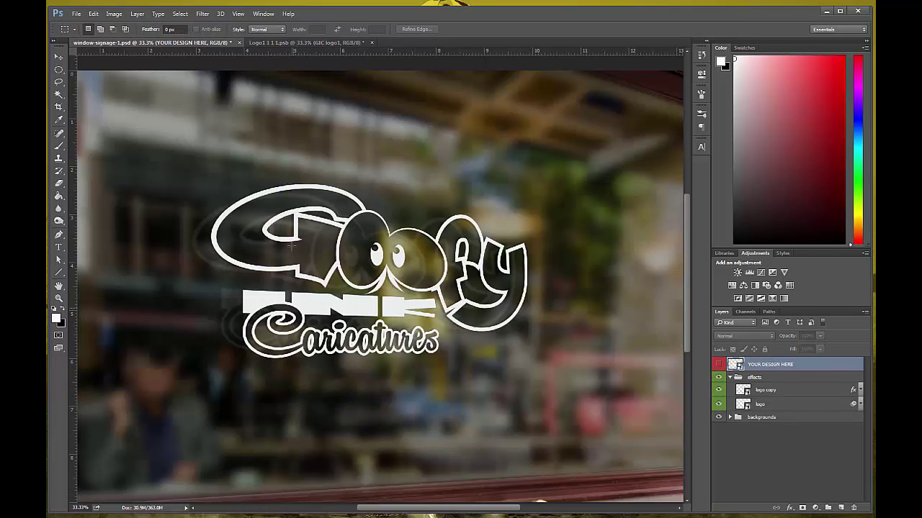
pyautogui.click(277, 43)
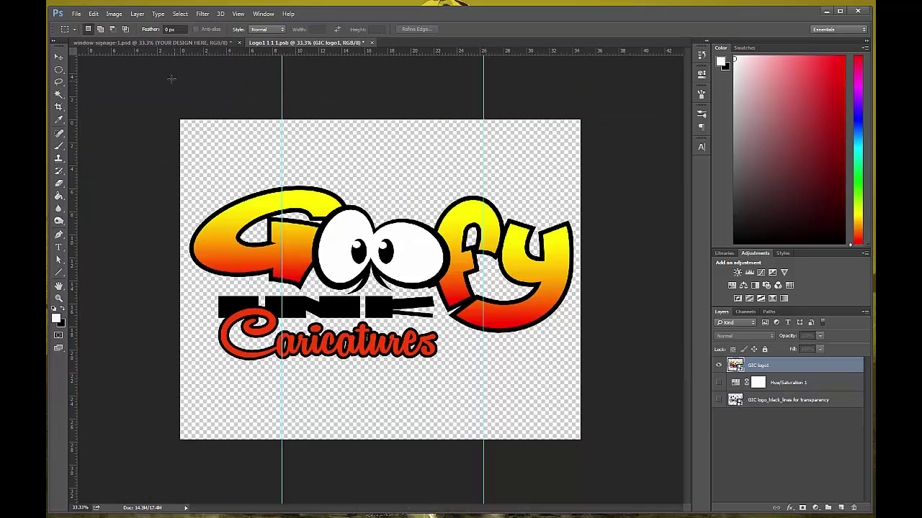
pyautogui.click(76, 14)
pyautogui.click(84, 110)
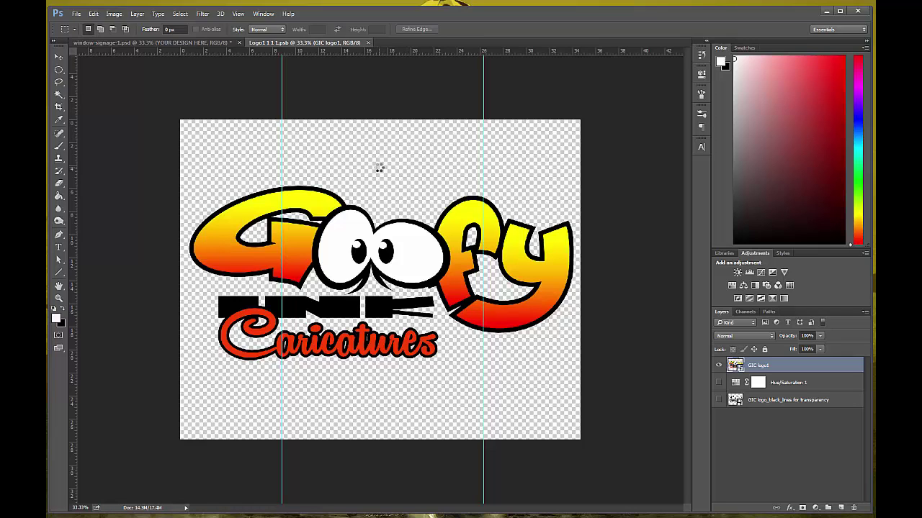
pyautogui.click(187, 43)
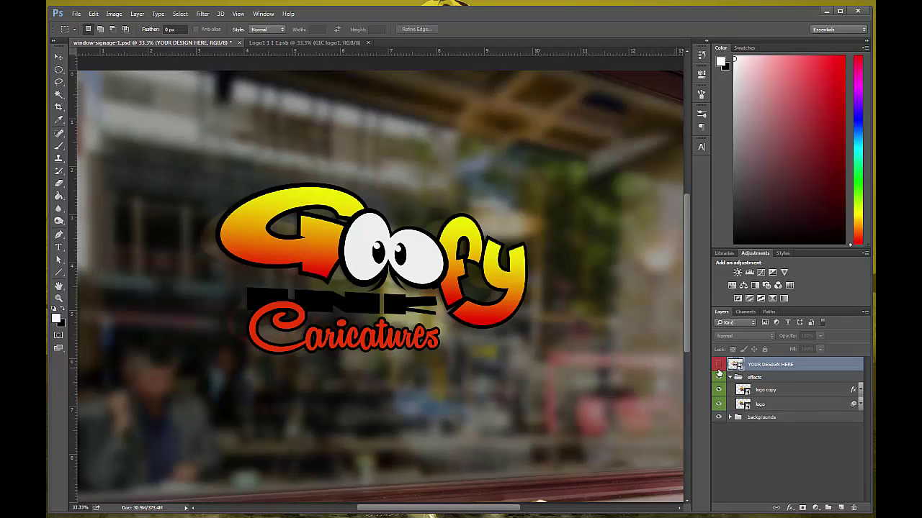
# - Toggle the backgrounds group, expand it, and preview the mock-up against the snowy cabin background layer
pyautogui.click(719, 417)
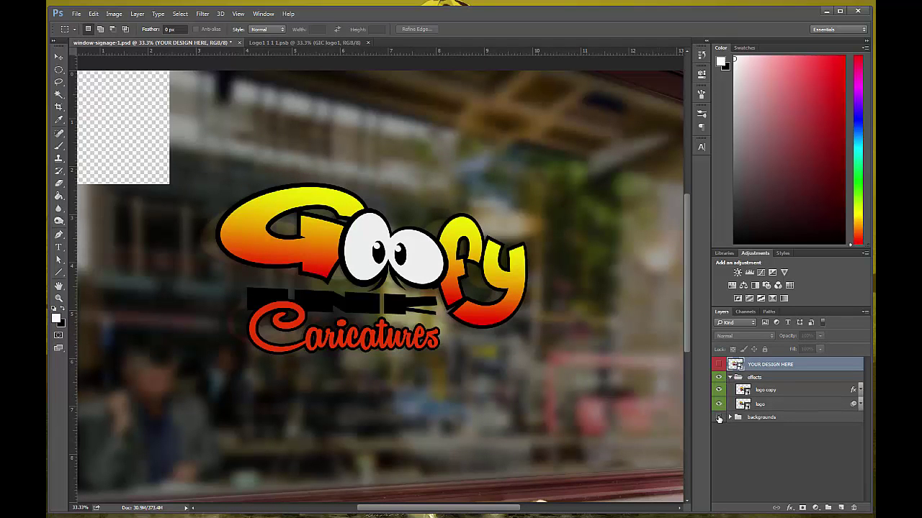
pyautogui.click(719, 418)
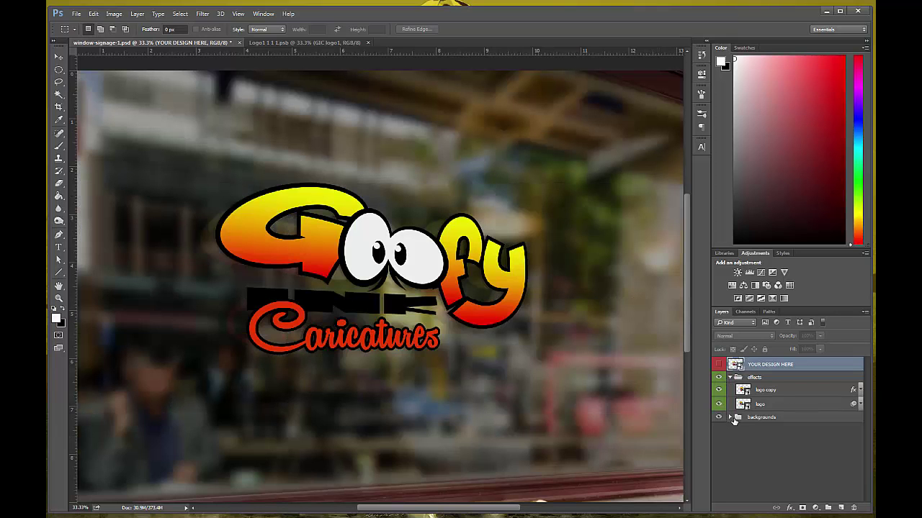
pyautogui.click(729, 418)
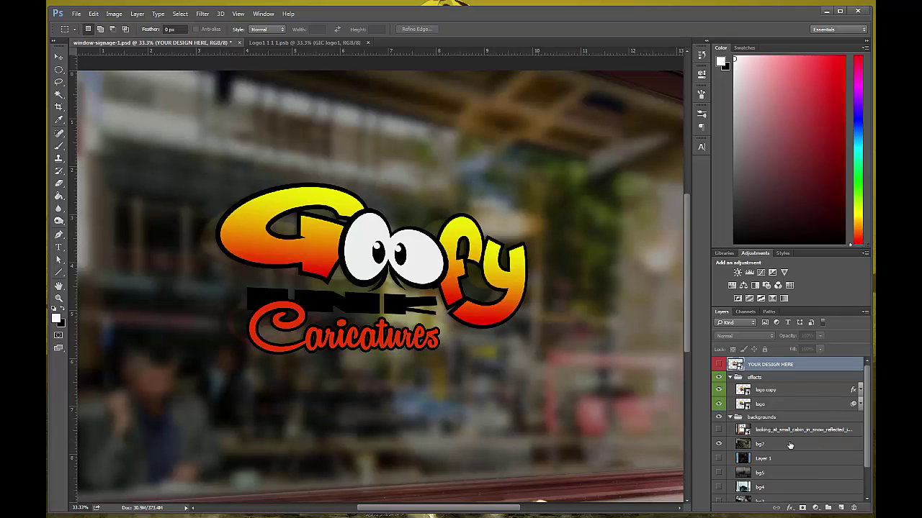
pyautogui.scroll(-1, 791, 446)
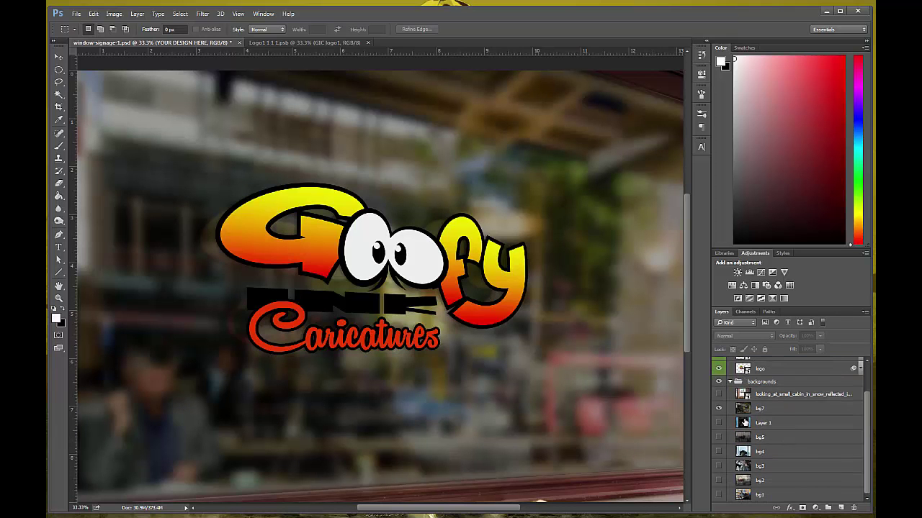
pyautogui.click(719, 393)
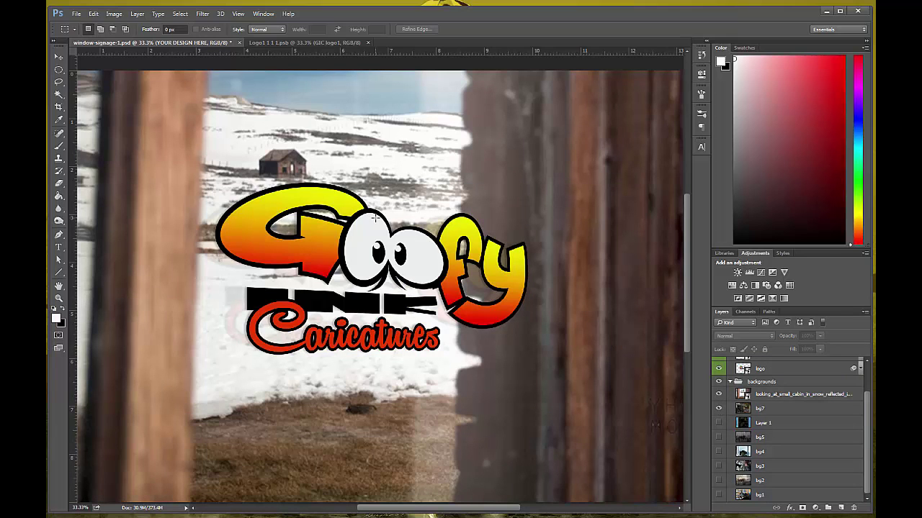
pyautogui.hotkey('ctrl', '-')
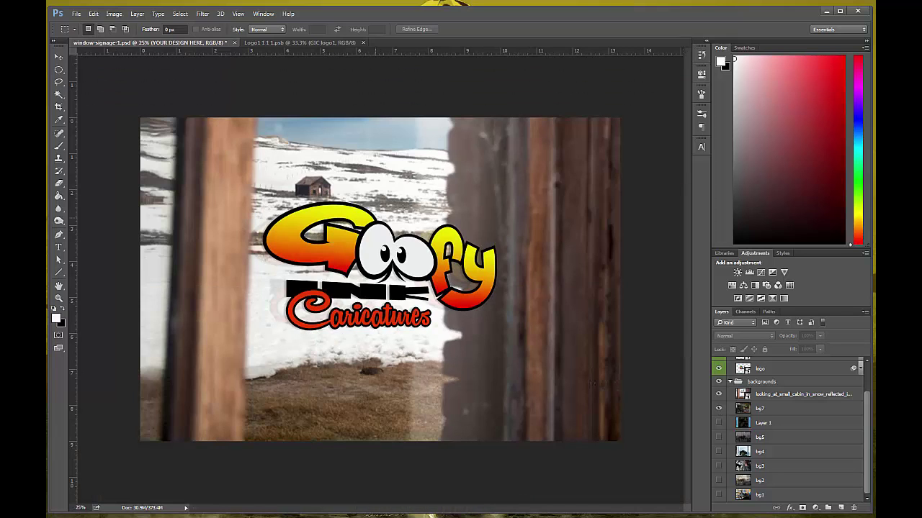
pyautogui.click(718, 393)
# - Preview the logo against the Layer 1, bg5 and bg4 backgrounds by showing each in turn and hiding the others
pyautogui.click(718, 408)
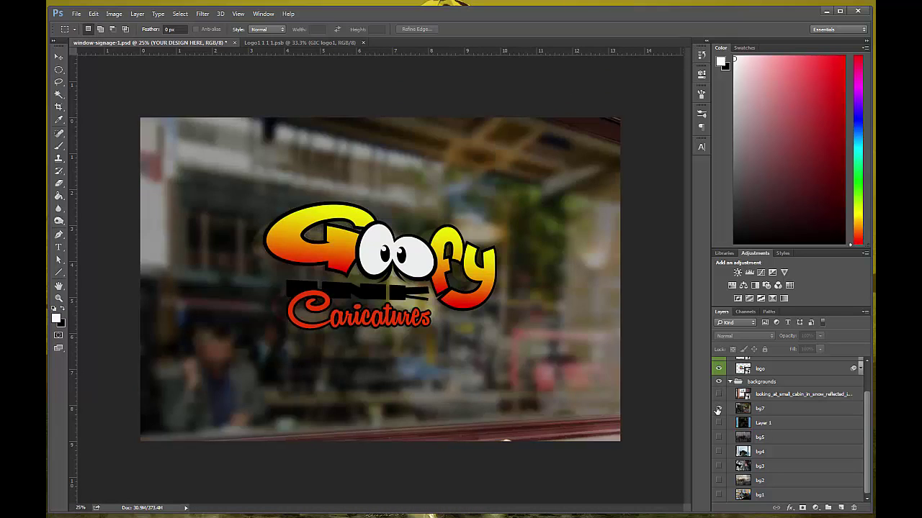
pyautogui.click(717, 422)
pyautogui.click(719, 409)
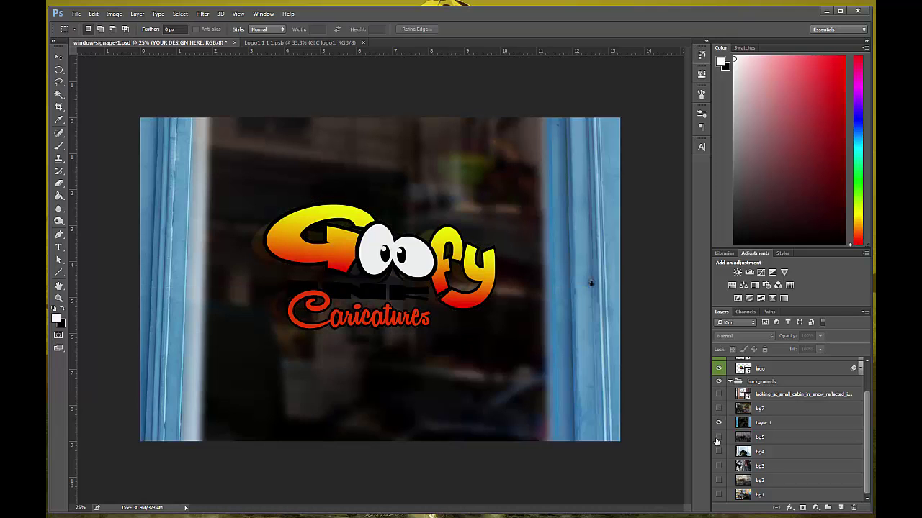
pyautogui.click(718, 423)
pyautogui.click(718, 437)
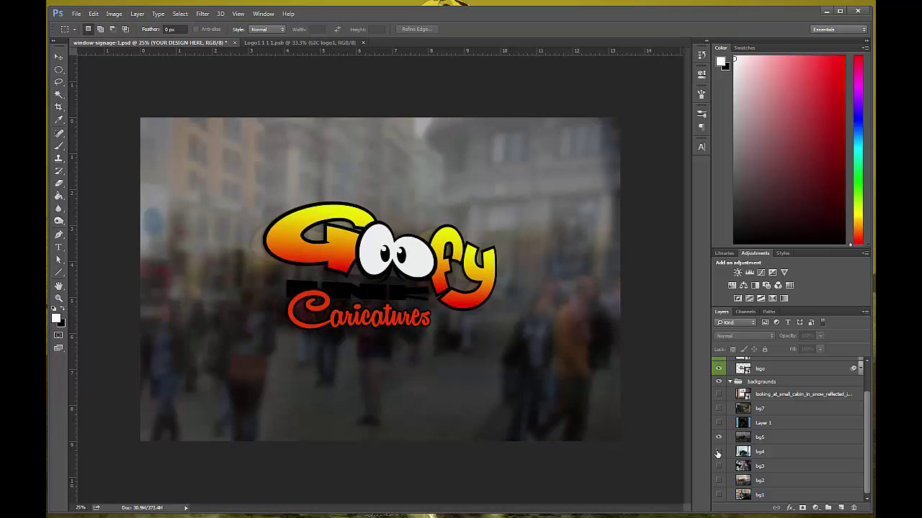
pyautogui.click(718, 451)
pyautogui.click(717, 437)
# - Preview the logo against the bg3, bg2 and bg1 backgrounds in turn, and show the bg7 background again
pyautogui.click(718, 465)
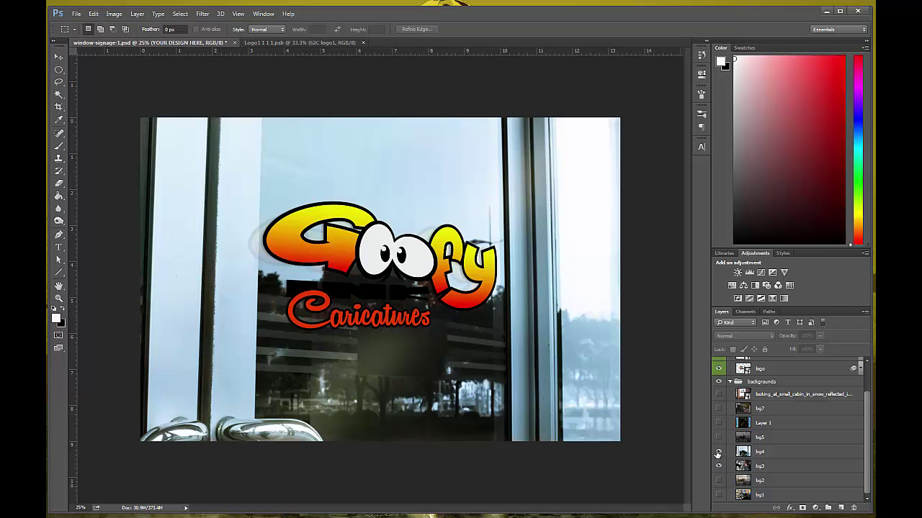
pyautogui.click(718, 452)
pyautogui.click(718, 480)
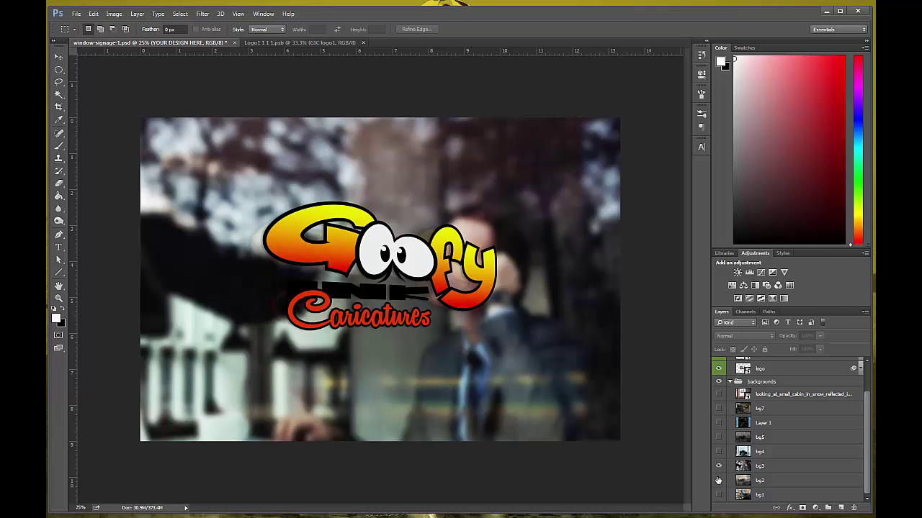
pyautogui.click(718, 466)
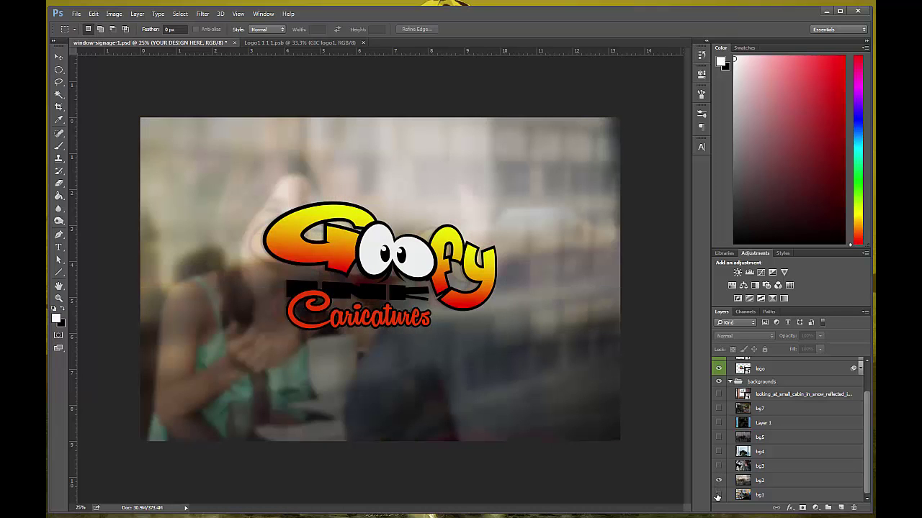
pyautogui.click(717, 495)
pyautogui.click(718, 481)
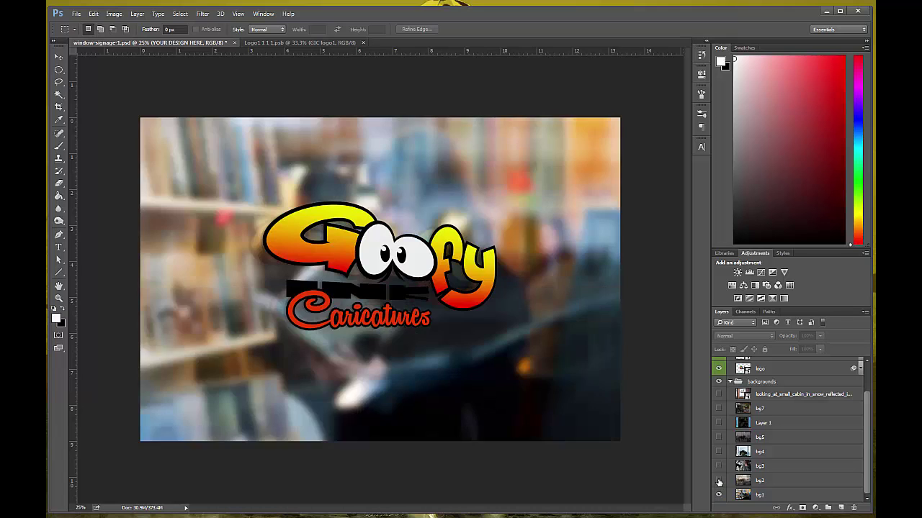
pyautogui.click(719, 409)
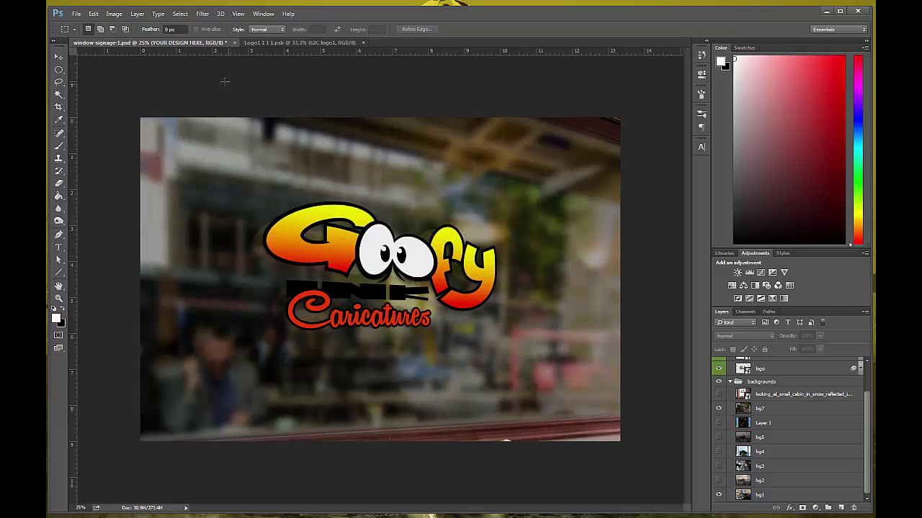
# - Set up saving a copy of the mock-up in JPEG format to the Desktop folder
pyautogui.click(77, 14)
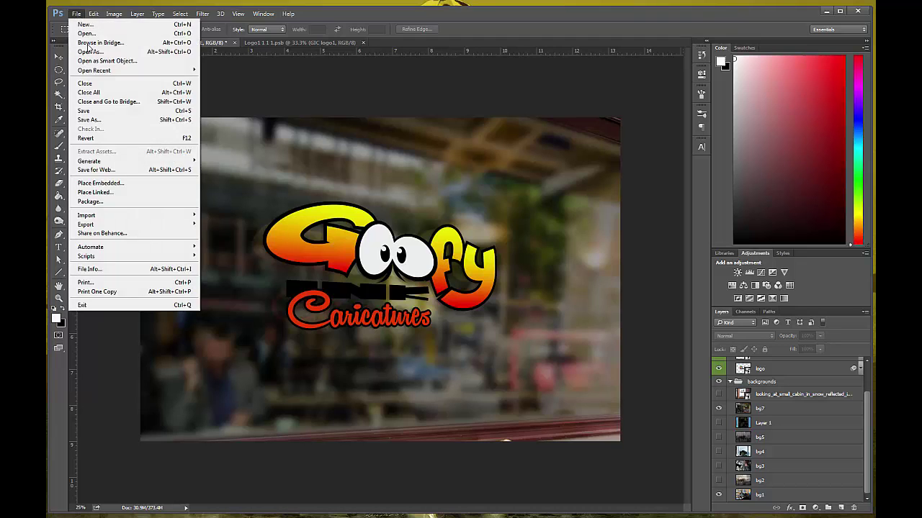
pyautogui.click(87, 120)
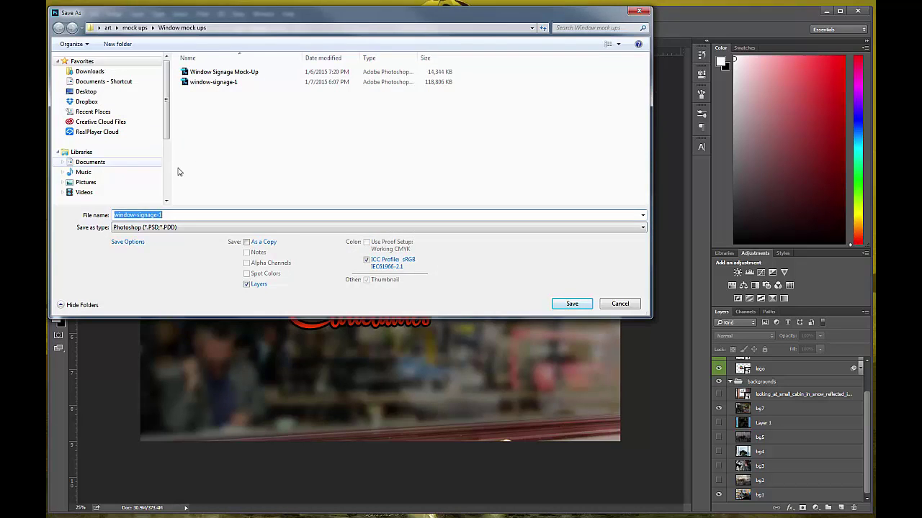
pyautogui.click(643, 228)
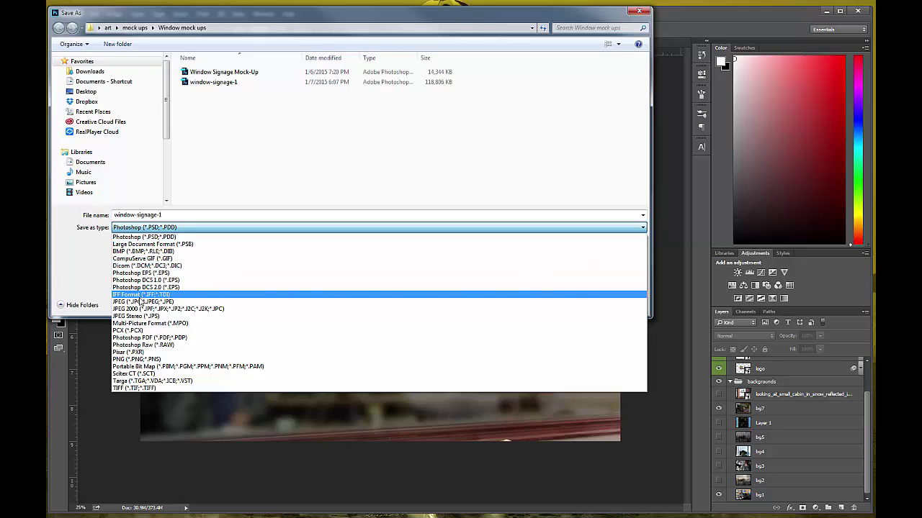
pyautogui.click(142, 302)
pyautogui.click(158, 215)
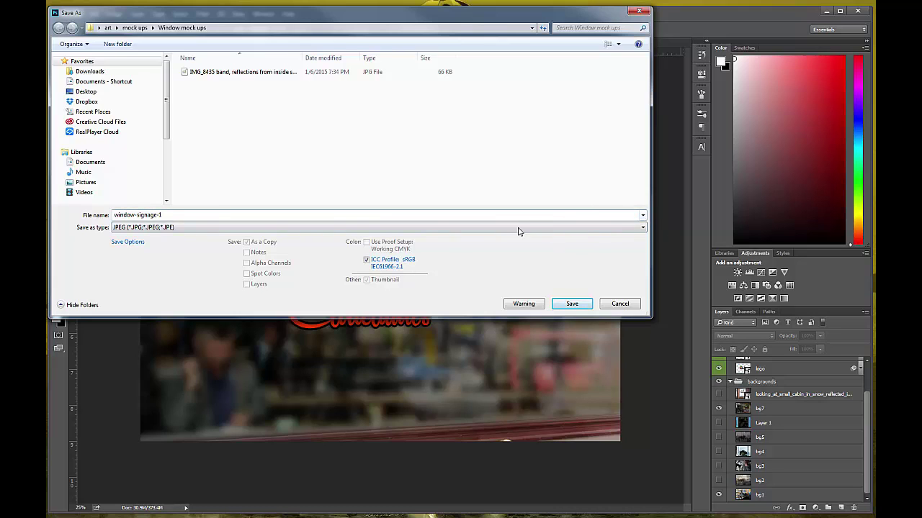
pyautogui.click(86, 92)
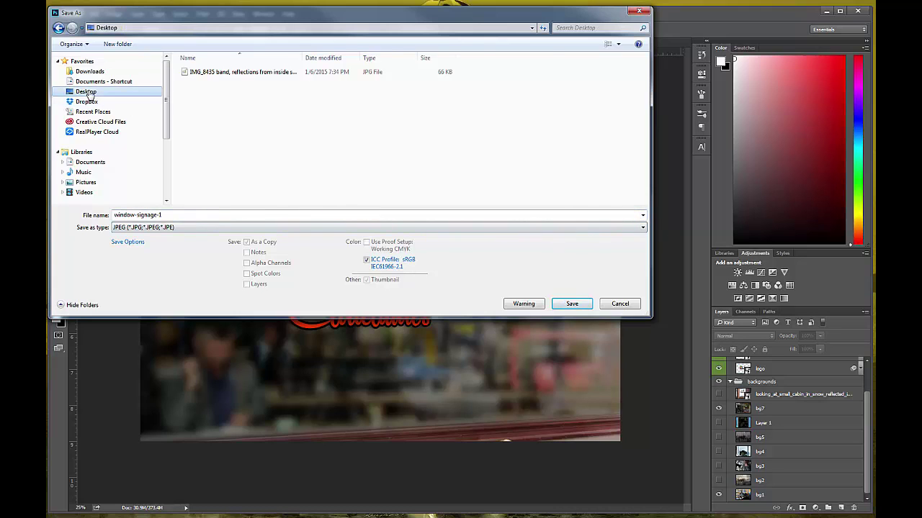
# - Name the JPEG copy "goofy logo sticker mock up" and save it at Maximum quality 12 with the Progressive format option
pyautogui.click(144, 215)
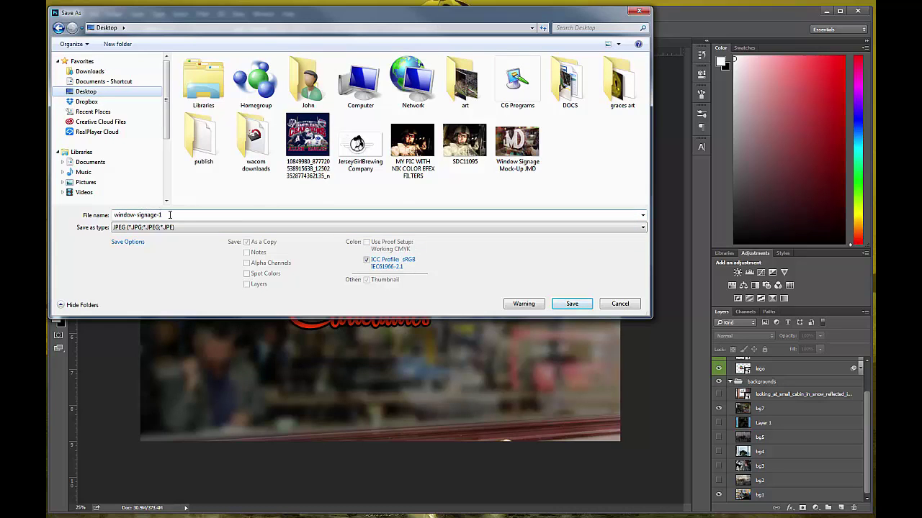
pyautogui.doubleClick(138, 214)
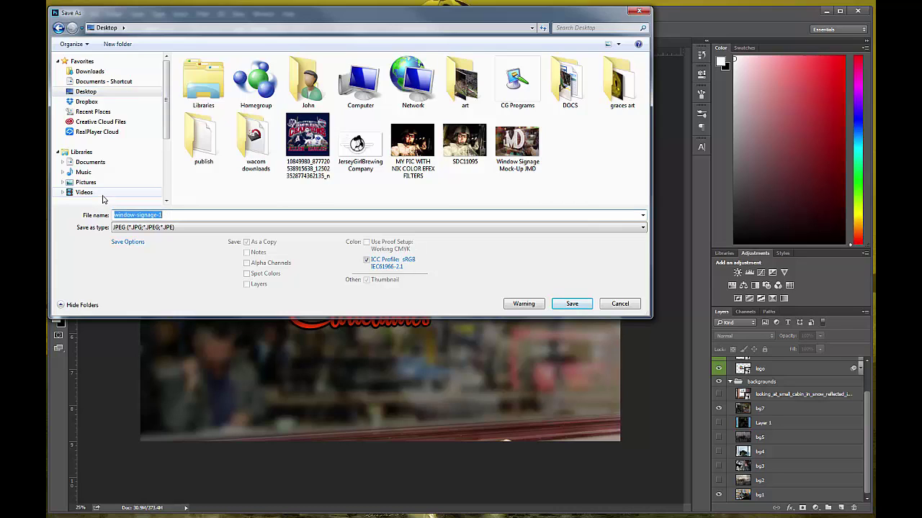
pyautogui.write('goo')
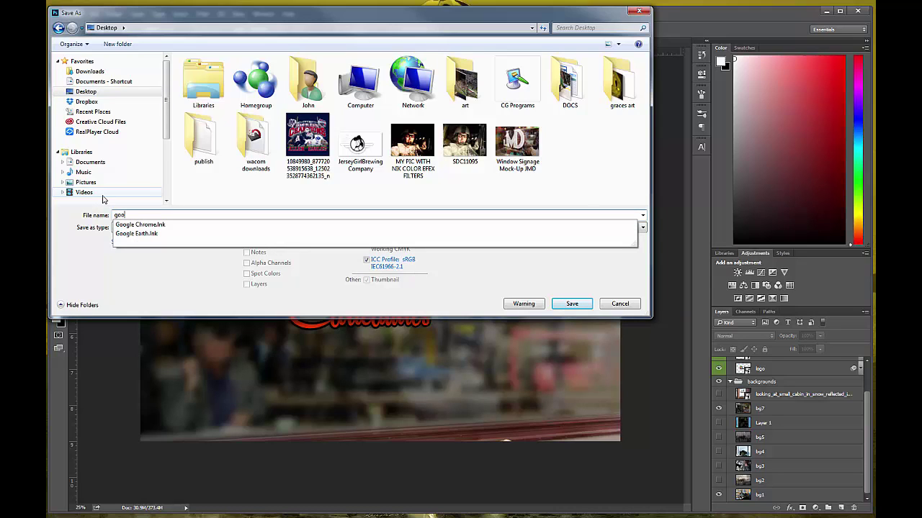
pyautogui.write('fy logo')
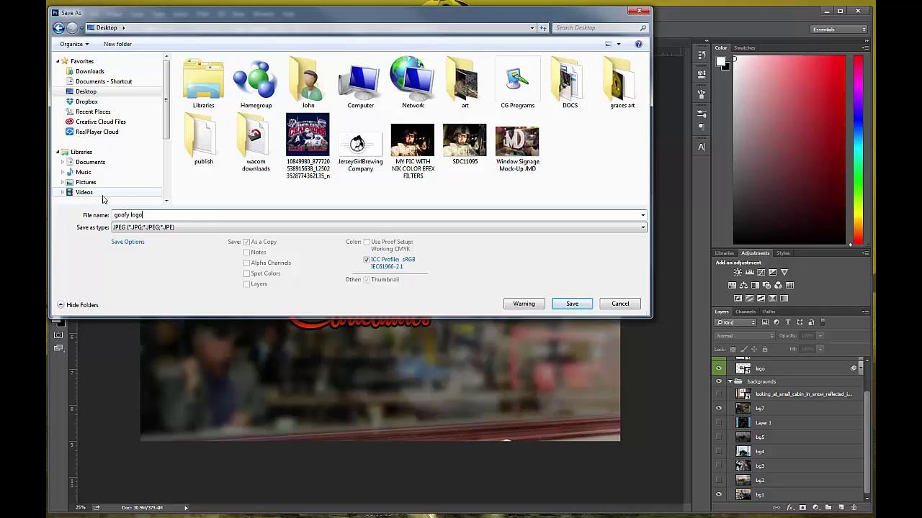
pyautogui.write(' sticker mock up')
pyautogui.click(569, 303)
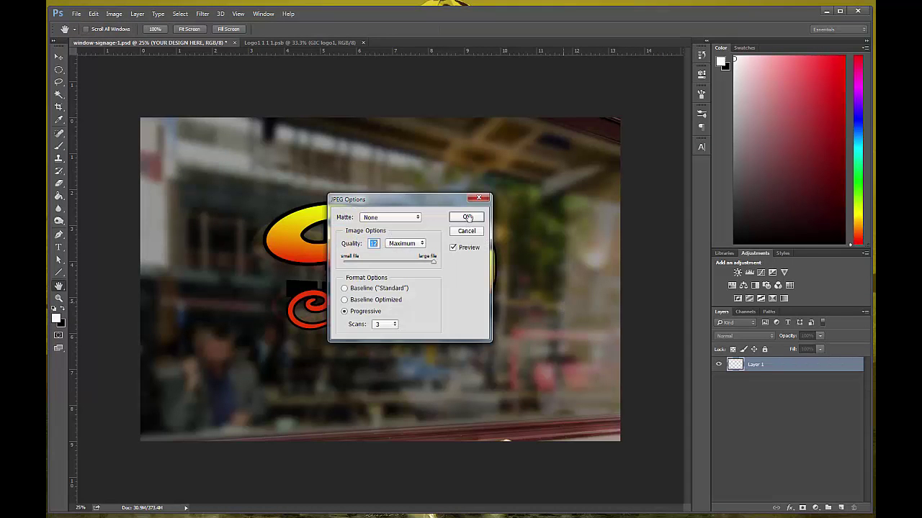
pyautogui.click(467, 218)
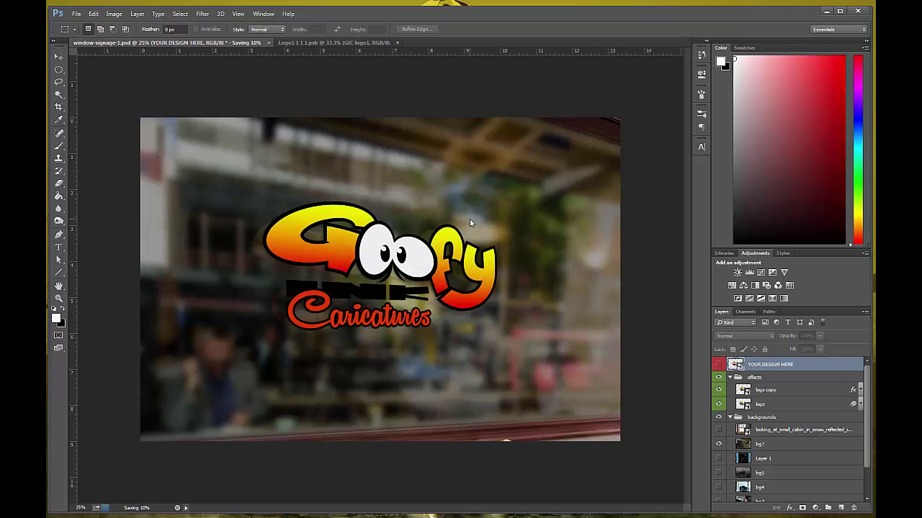